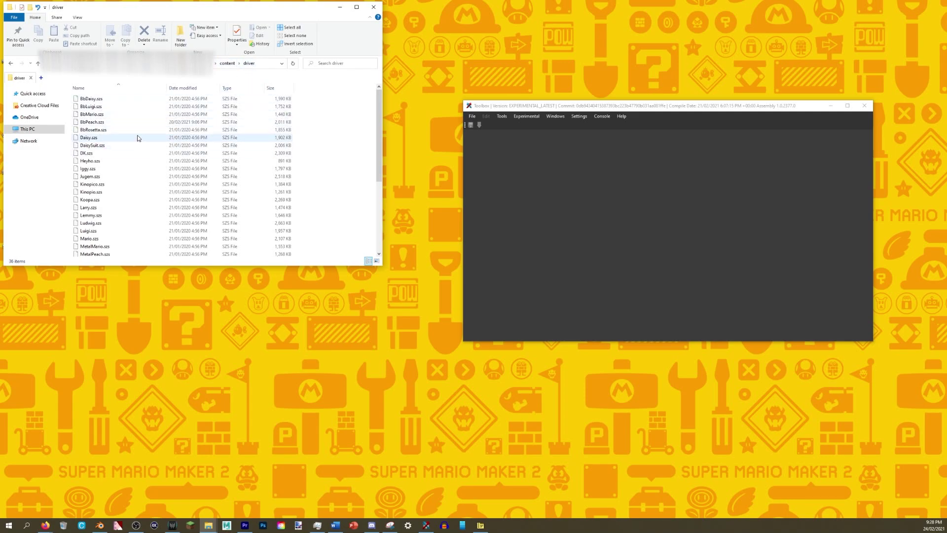
Load Jugem.szs from the driver folder into Toolbox, expand its Textures folder and select the JugemEye_Alb.0 texture.
{"action": "mouse_move", "coordinate": [379, 94]}
{"action": "left_mouse_down"}
{"action": "mouse_move", "coordinate": [381, 125]}
{"action": "mouse_move", "coordinate": [381, 97]}
{"action": "left_mouse_up"}
{"action": "left_click_drag", "start_coordinate": [90, 176], "coordinate": [470, 166]}
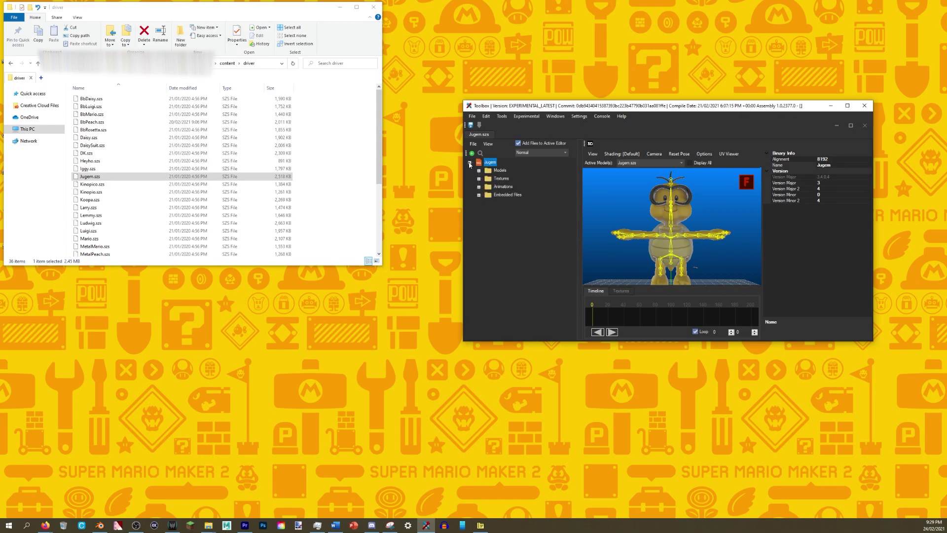
{"action": "left_click", "coordinate": [478, 179]}
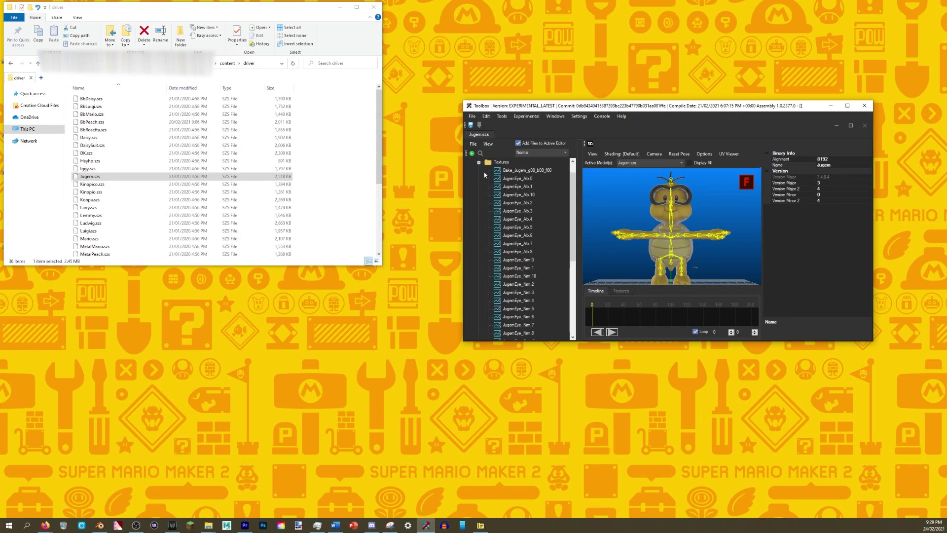
{"action": "left_click_drag", "start_coordinate": [516, 105], "coordinate": [494, 49]}
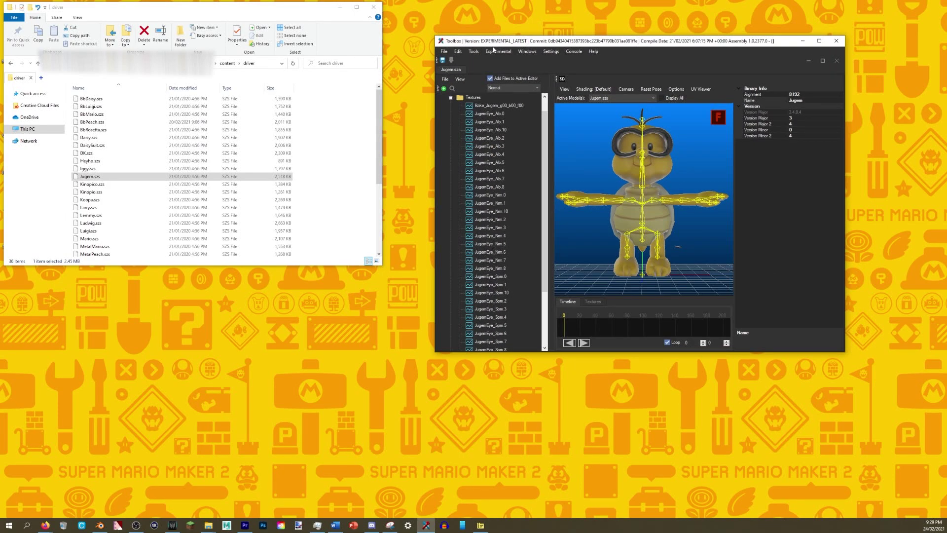
{"action": "left_click", "coordinate": [490, 113]}
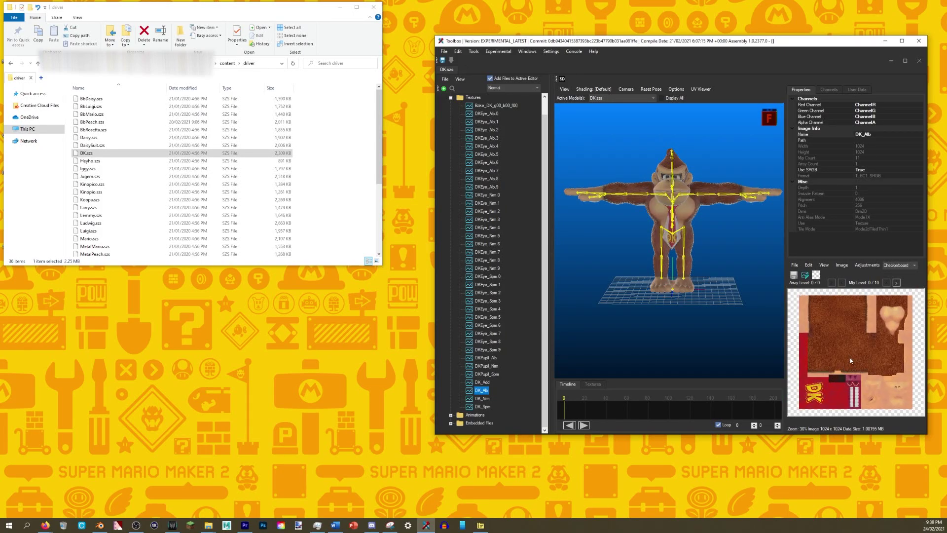
Examine the DK_Alb texture up close in the image preview.
{"action": "scroll", "coordinate": [834, 360], "scroll_direction": "up", "scroll_amount": 5}
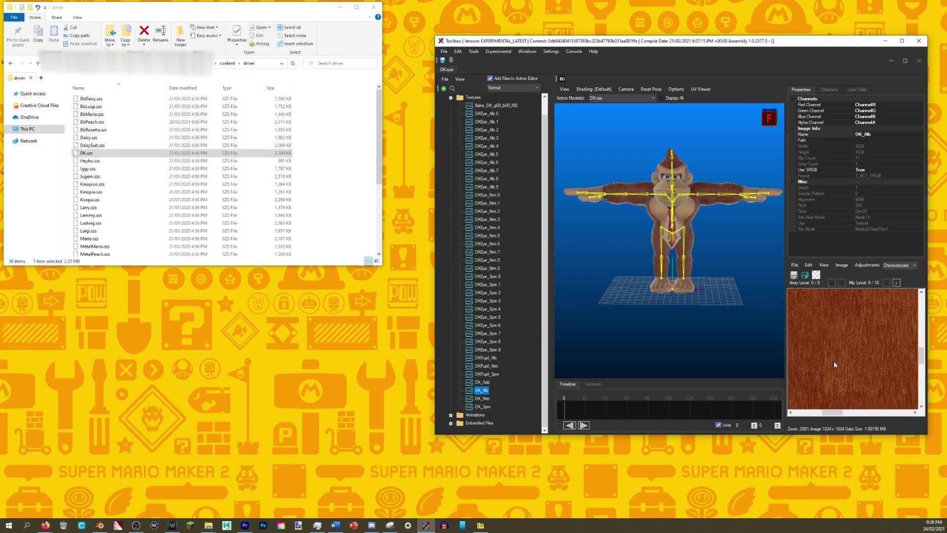
{"action": "scroll", "coordinate": [833, 360], "scroll_direction": "down", "scroll_amount": 5}
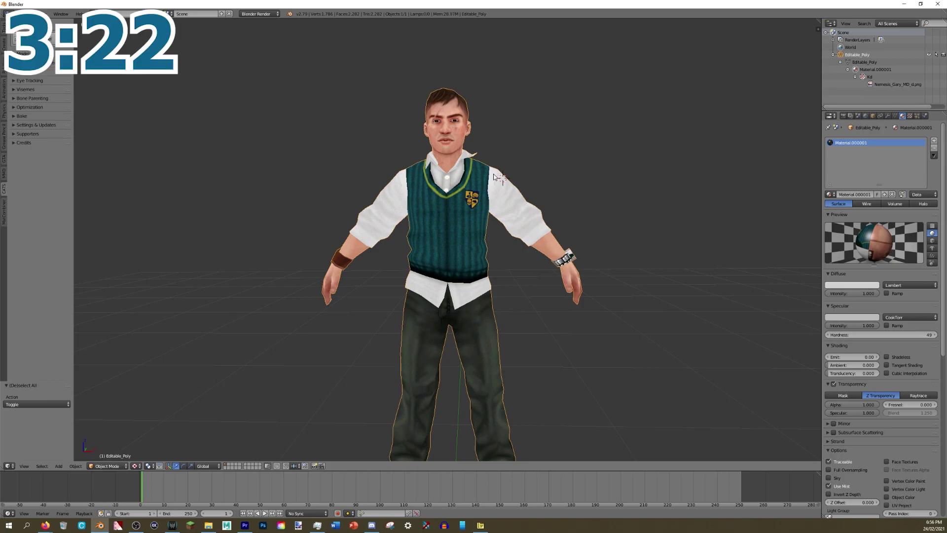
Examine the character model's mesh in Blender by switching between Object Mode and Edit Mode.
{"action": "key", "text": "Tab"}
{"action": "key", "text": "Tab"}
{"action": "key", "text": "Tab"}
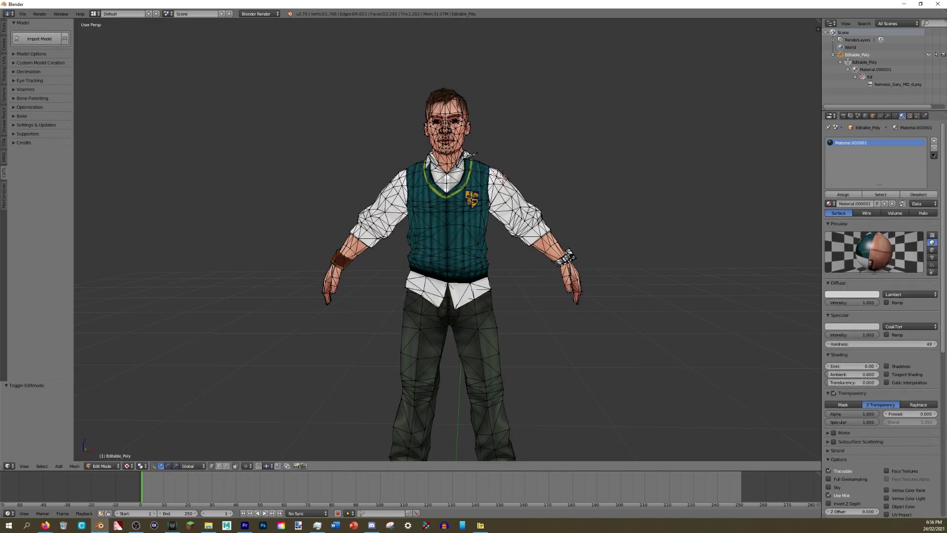
{"action": "key", "text": "Tab"}
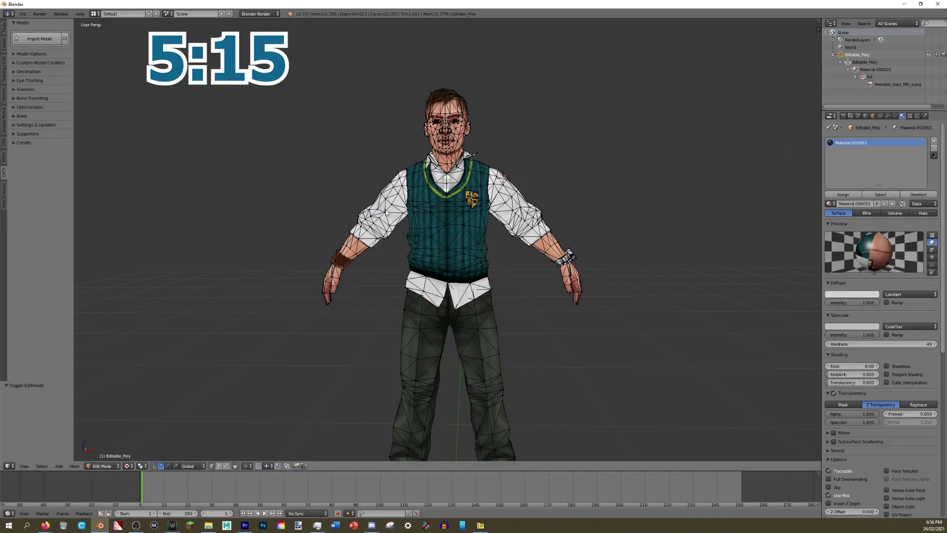
{"action": "key", "text": "a"}
{"action": "key", "text": "a"}
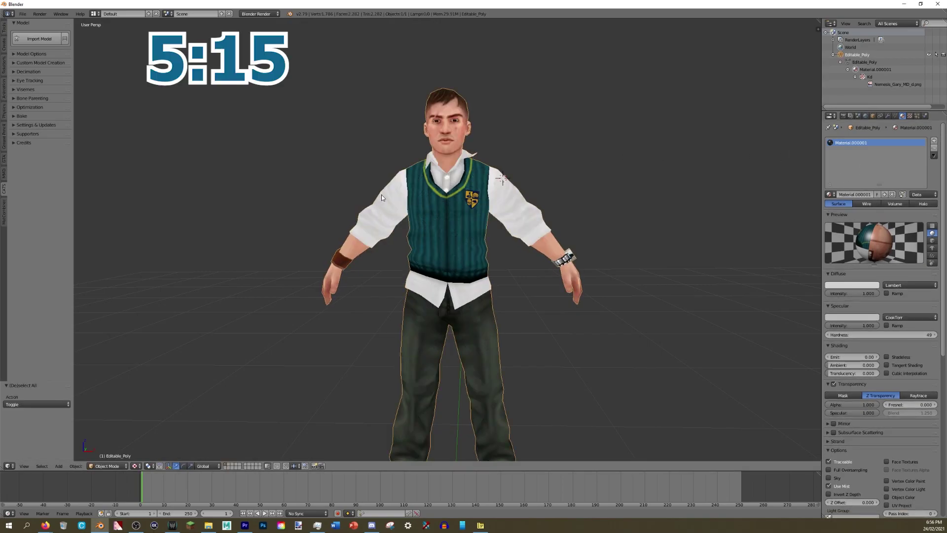
{"action": "key", "text": "Tab"}
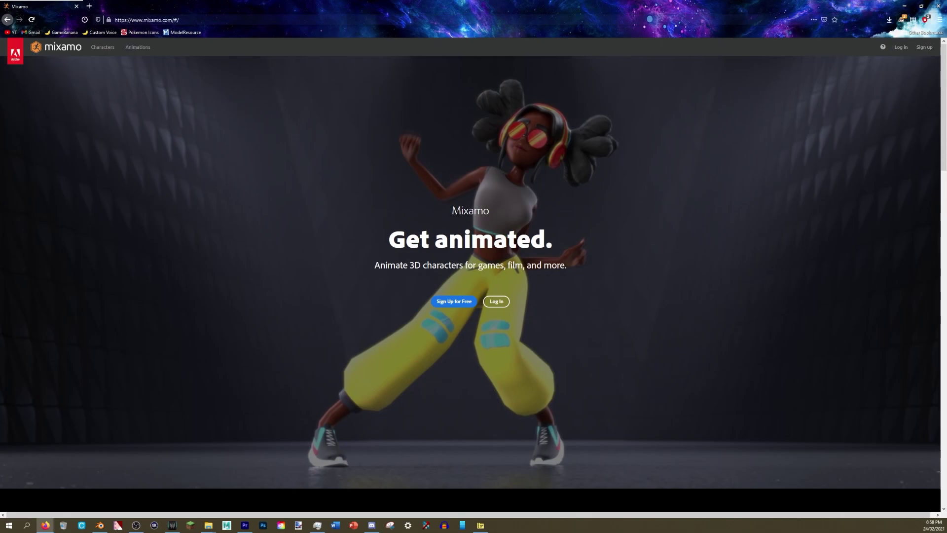
{"action": "left_click_drag", "start_coordinate": [451, 211], "coordinate": [485, 214]}
{"action": "left_click", "coordinate": [485, 214]}
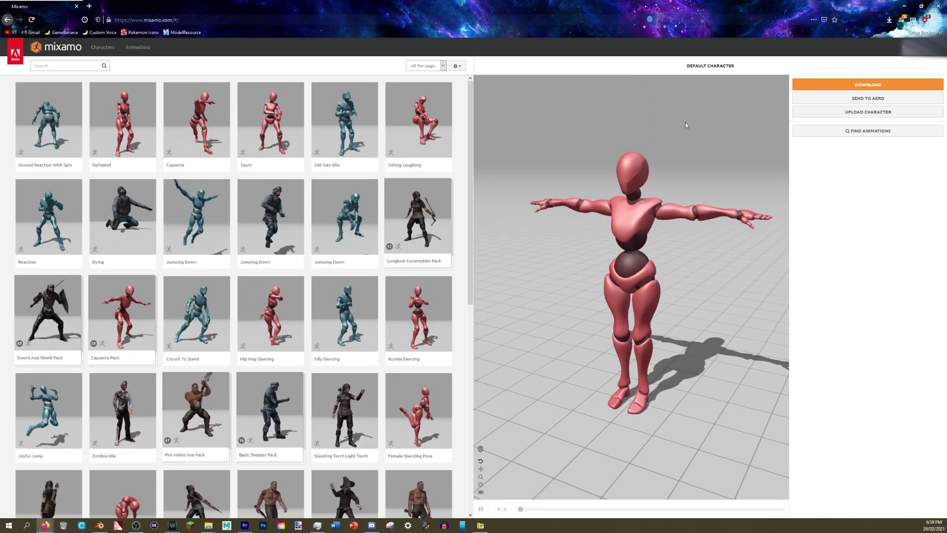
Upload Nemesis_Gary.obj as a new Mixamo character and accept its orientation in the Auto-Rigger.
{"action": "left_click_drag", "start_coordinate": [613, 195], "coordinate": [676, 225]}
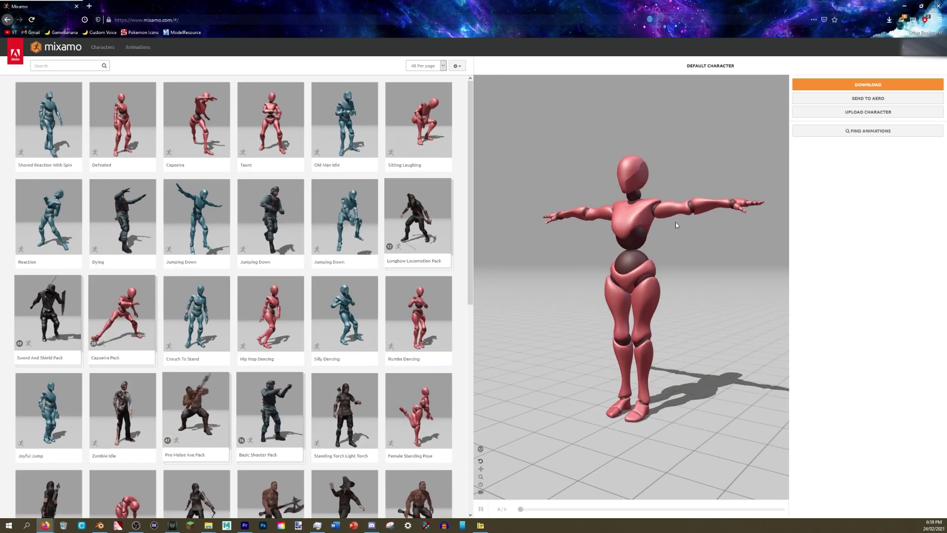
{"action": "left_click", "coordinate": [854, 112]}
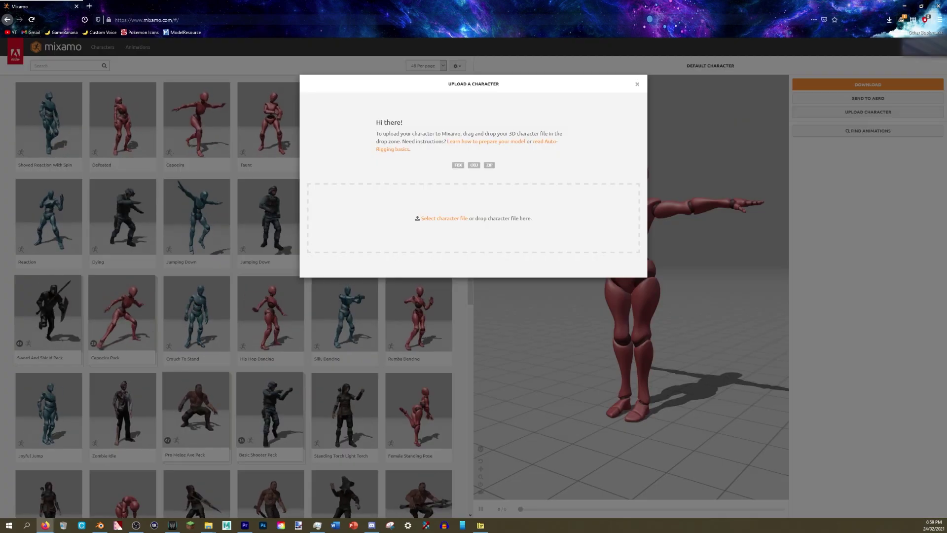
{"action": "key", "text": "alt+Tab"}
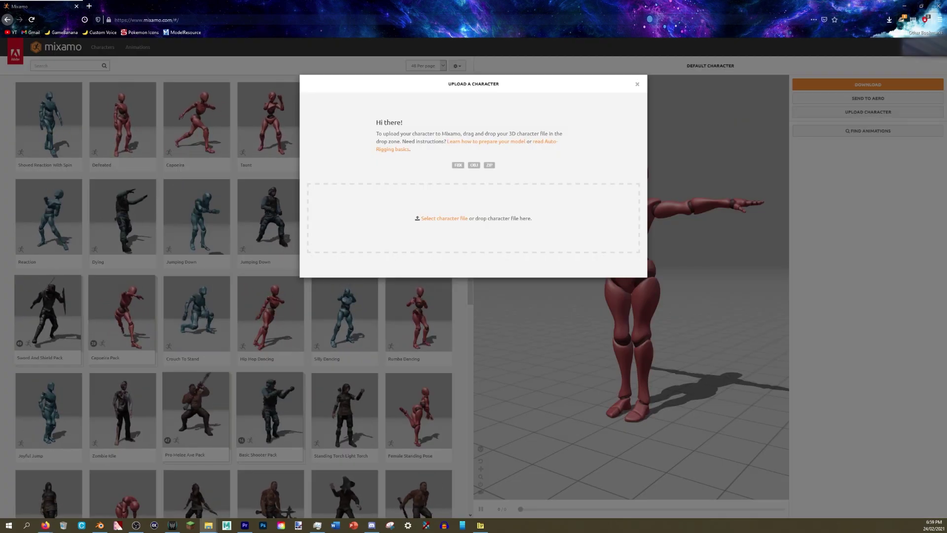
{"action": "left_click_drag", "start_coordinate": [0, 275], "coordinate": [359, 274]}
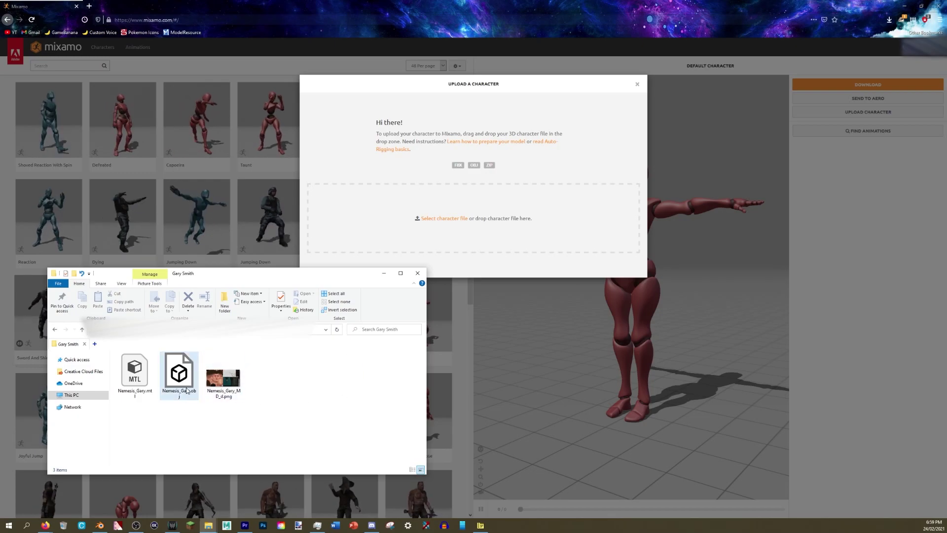
{"action": "left_click_drag", "start_coordinate": [173, 392], "coordinate": [588, 210]}
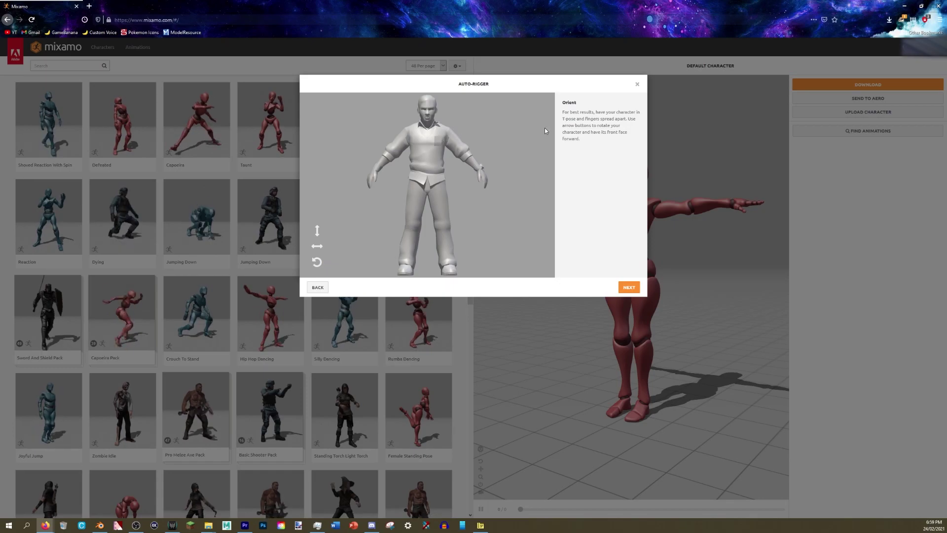
{"action": "left_click", "coordinate": [629, 287]}
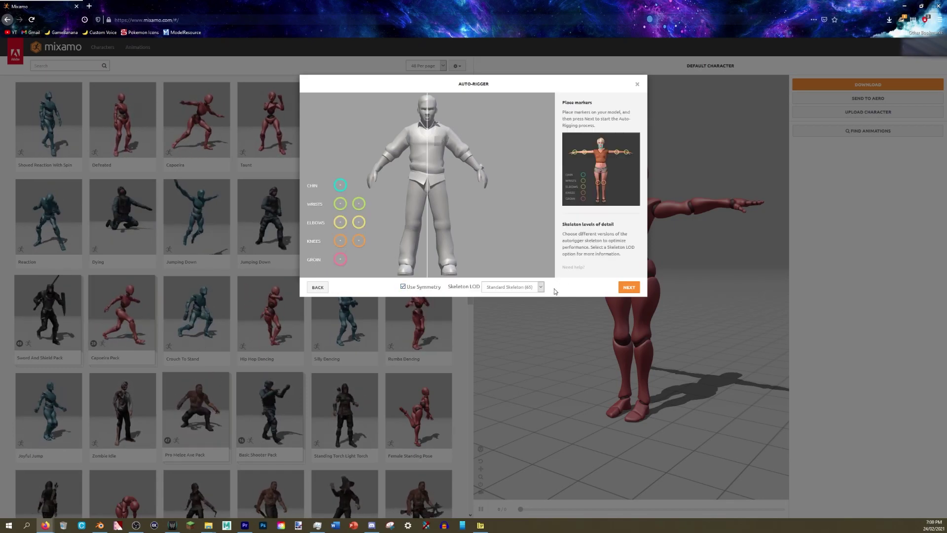
Compare the 2 Chain Fingers (41) and 3 Chain Fingers (49) skeleton detail levels, then reselect Standard Skeleton (65).
{"action": "left_click", "coordinate": [513, 287]}
{"action": "left_click", "coordinate": [532, 311]}
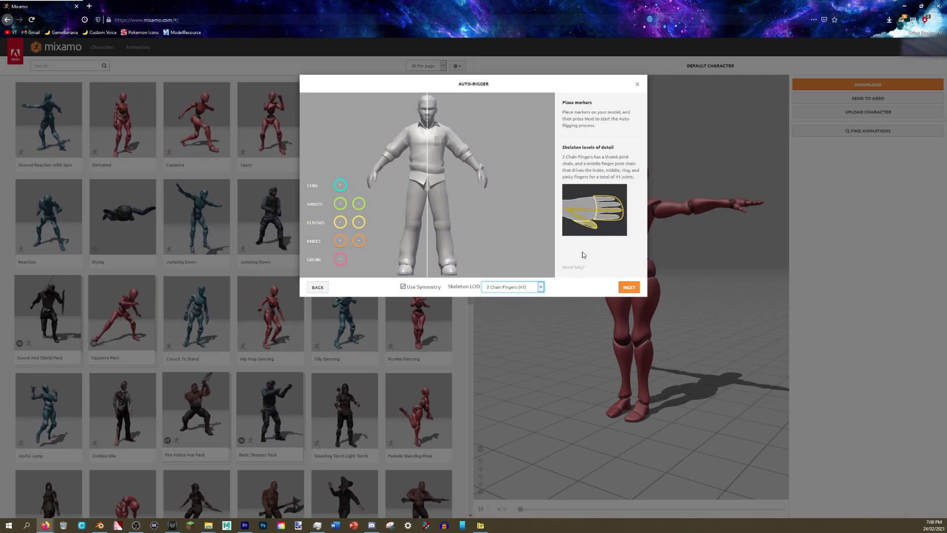
{"action": "left_click", "coordinate": [540, 287]}
{"action": "left_click", "coordinate": [536, 304]}
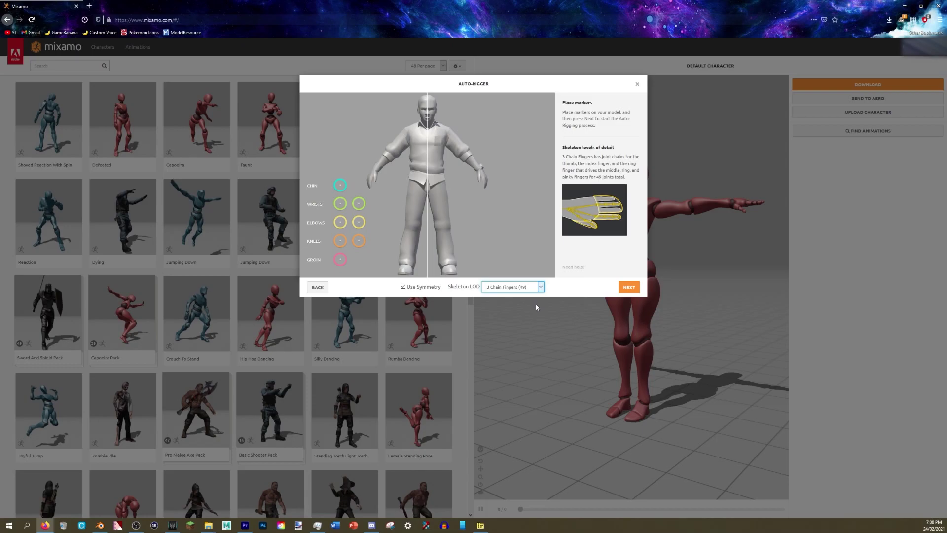
{"action": "left_click", "coordinate": [540, 287]}
{"action": "left_click", "coordinate": [535, 298]}
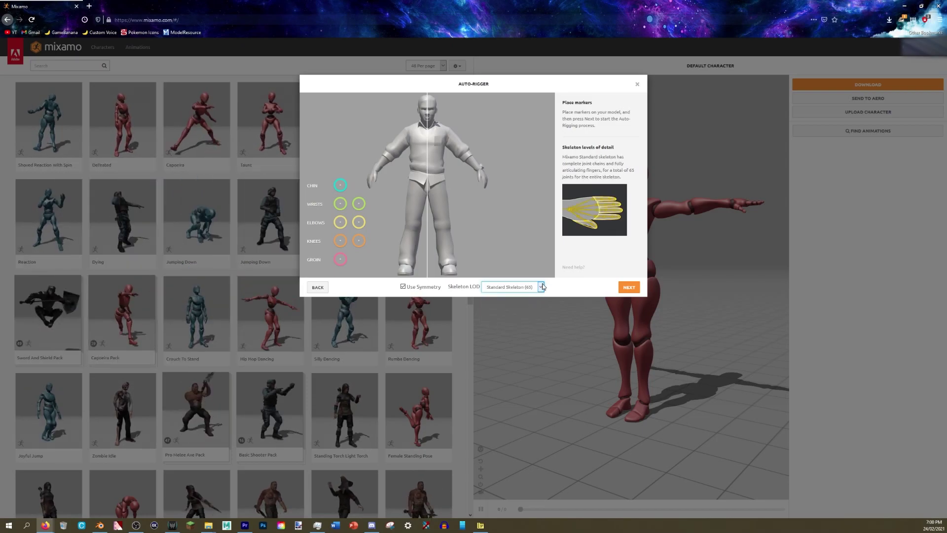
Run the auto-rigging, inspect the rigged character from closer up and accept the result.
{"action": "left_click", "coordinate": [629, 287]}
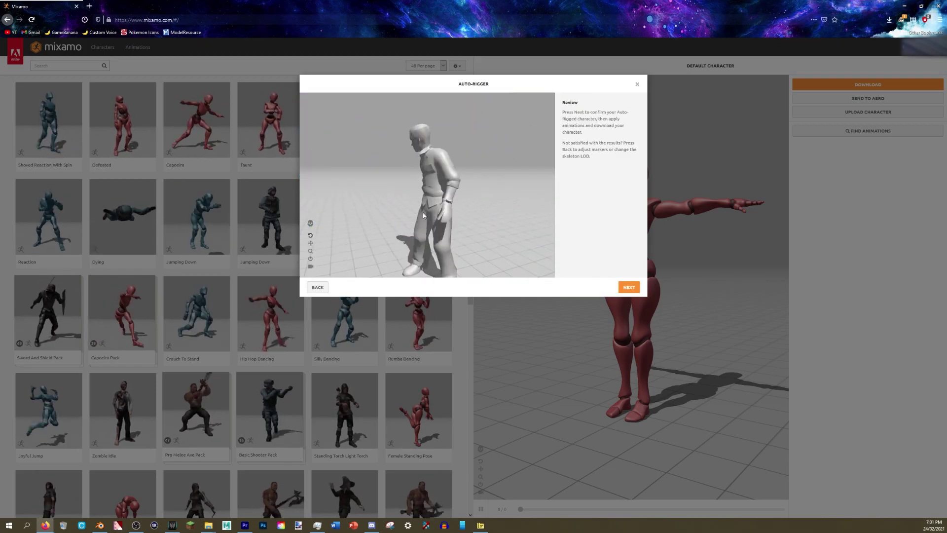
{"action": "left_click_drag", "start_coordinate": [488, 220], "coordinate": [463, 178]}
{"action": "scroll", "coordinate": [454, 176], "scroll_direction": "down", "scroll_amount": 5}
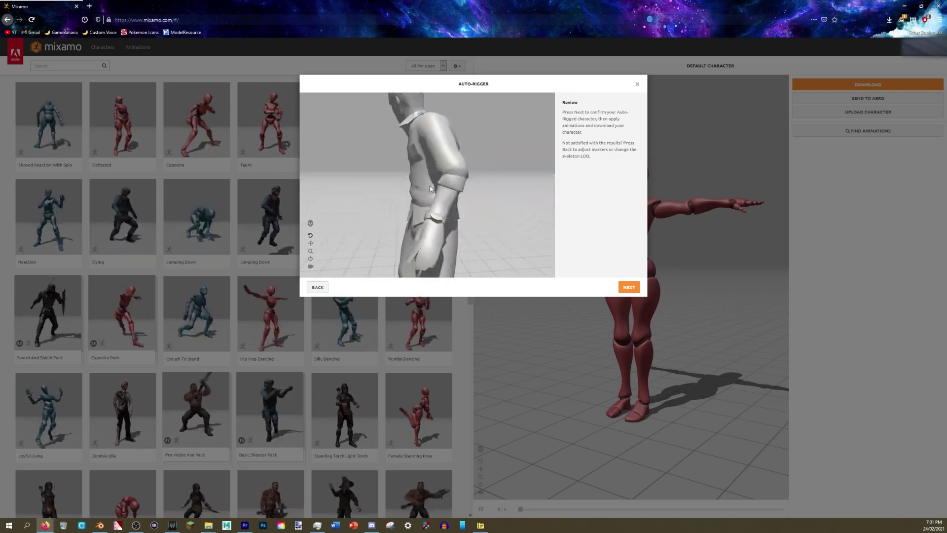
{"action": "left_click", "coordinate": [629, 287]}
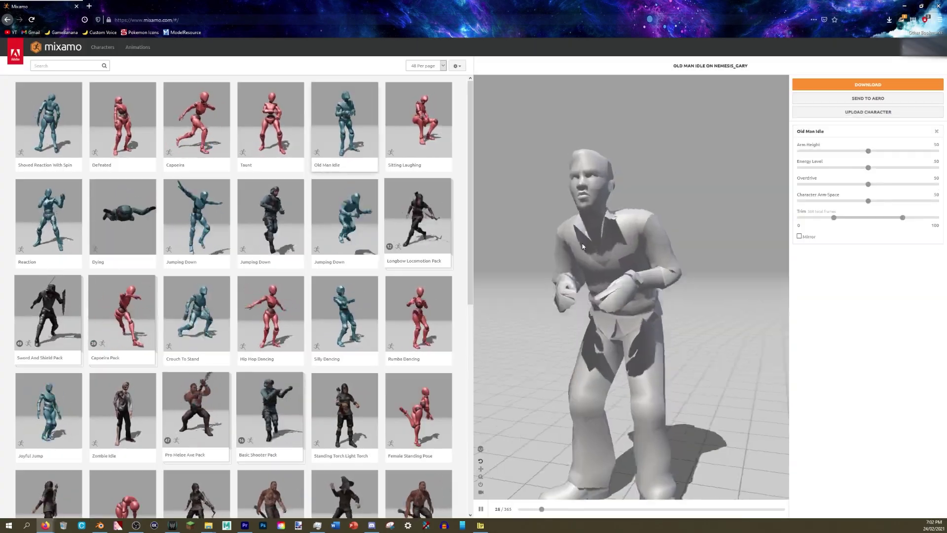
Preview the Old Man Idle and Silly Dancing animations on the rigged character.
{"action": "left_click_drag", "start_coordinate": [582, 247], "coordinate": [665, 250]}
{"action": "scroll", "coordinate": [664, 250], "scroll_direction": "up", "scroll_amount": 3}
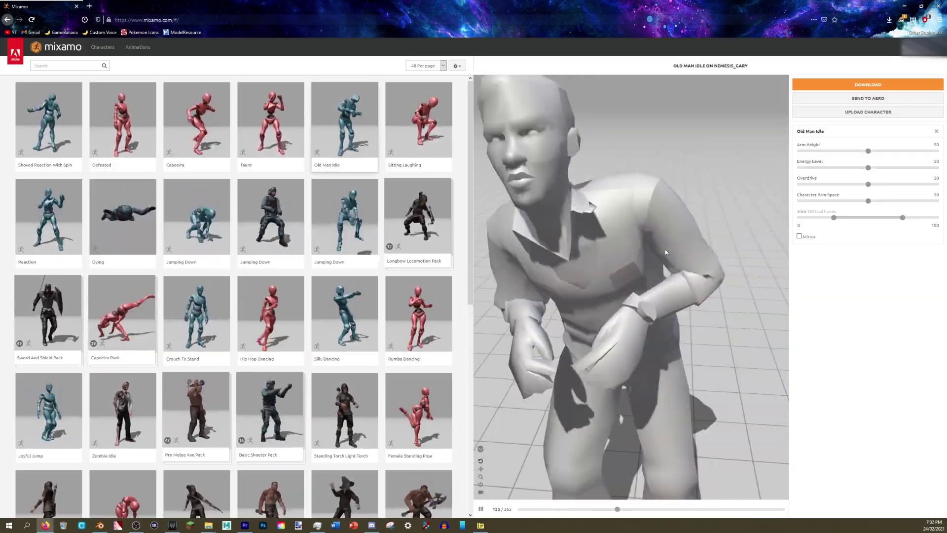
{"action": "scroll", "coordinate": [664, 250], "scroll_direction": "down", "scroll_amount": 4}
{"action": "left_click", "coordinate": [344, 313]}
{"action": "left_click", "coordinate": [480, 508]}
{"action": "left_click_drag", "start_coordinate": [553, 247], "coordinate": [553, 292]}
{"action": "scroll", "coordinate": [553, 293], "scroll_direction": "up", "scroll_amount": 5}
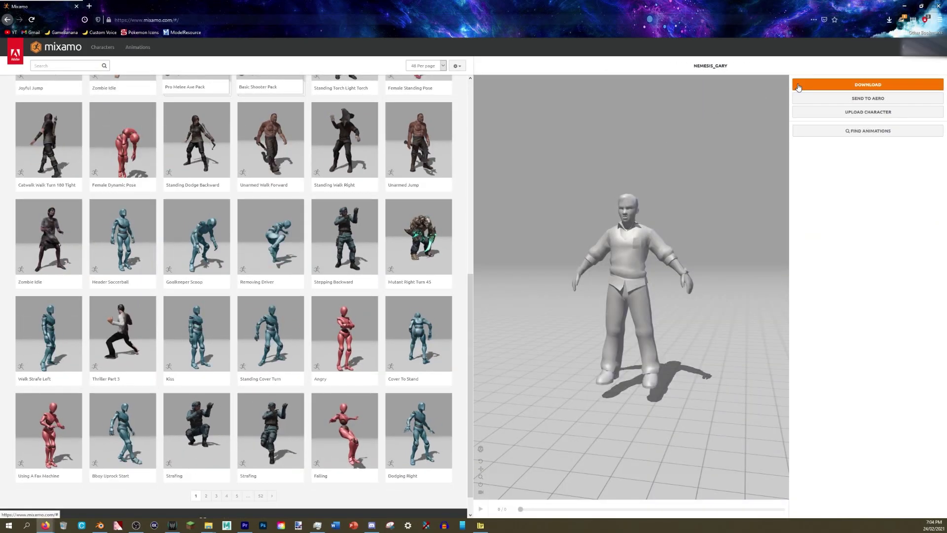
Open the rigged character's download settings, keep the pose as T-pose and open the format choices.
{"action": "left_click", "coordinate": [798, 86]}
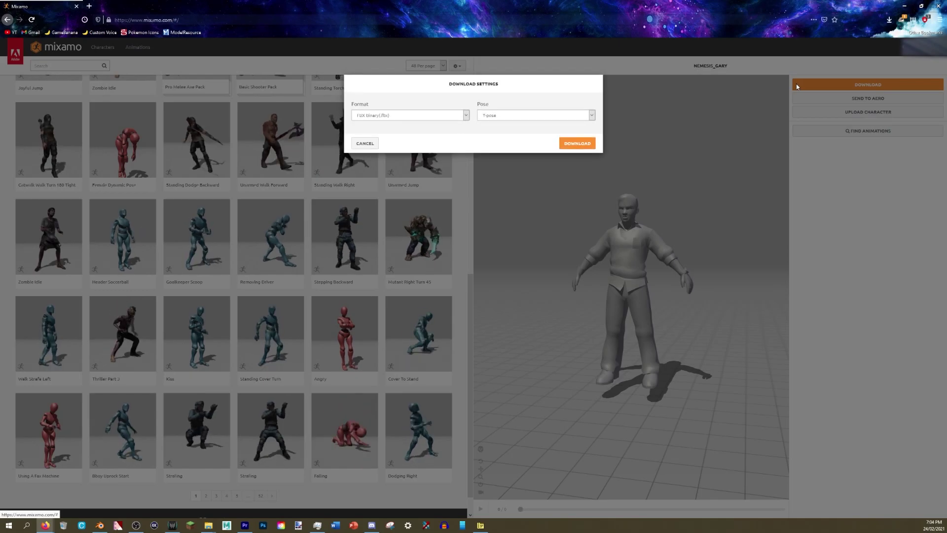
{"action": "left_click", "coordinate": [590, 117]}
{"action": "left_click", "coordinate": [591, 117]}
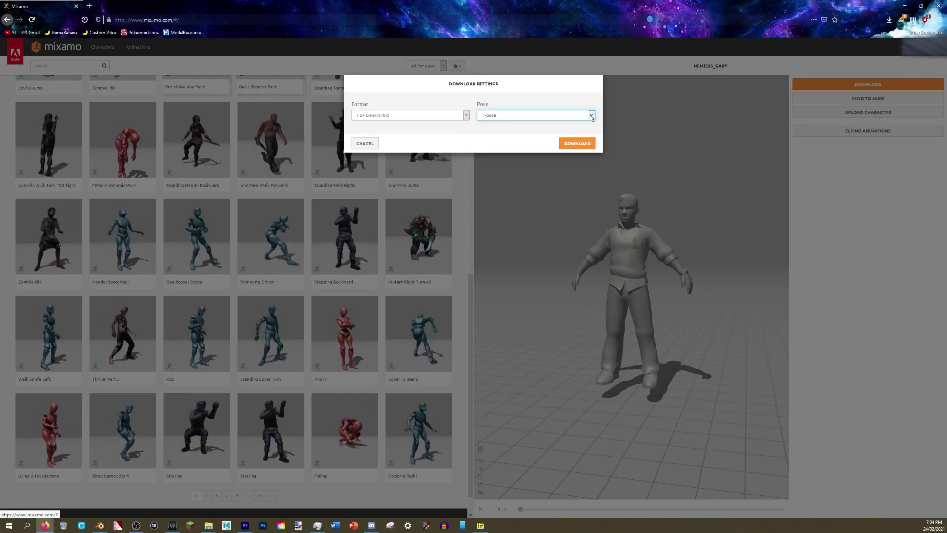
{"action": "left_click", "coordinate": [465, 116]}
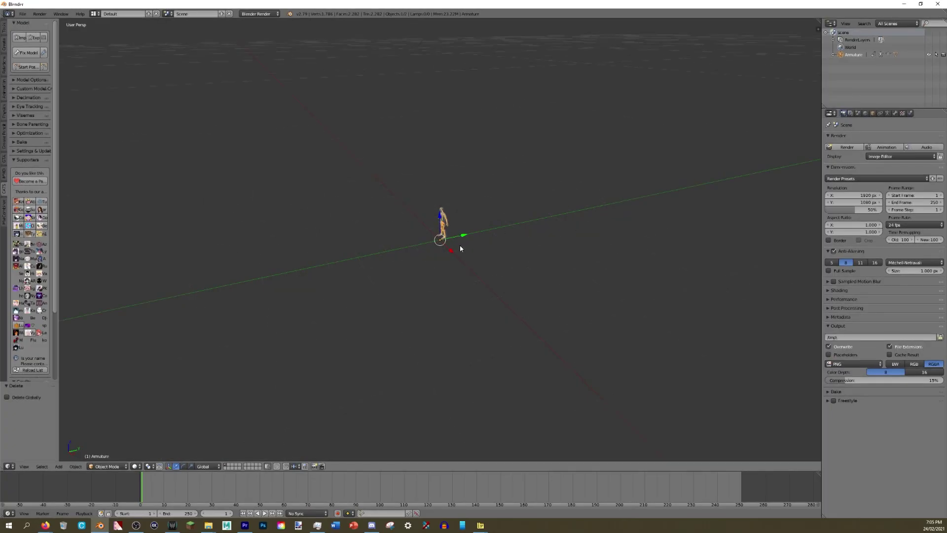
Switch to Blender, run Fix Model on the rigged character and scale its armature up.
{"action": "left_click", "coordinate": [26, 52]}
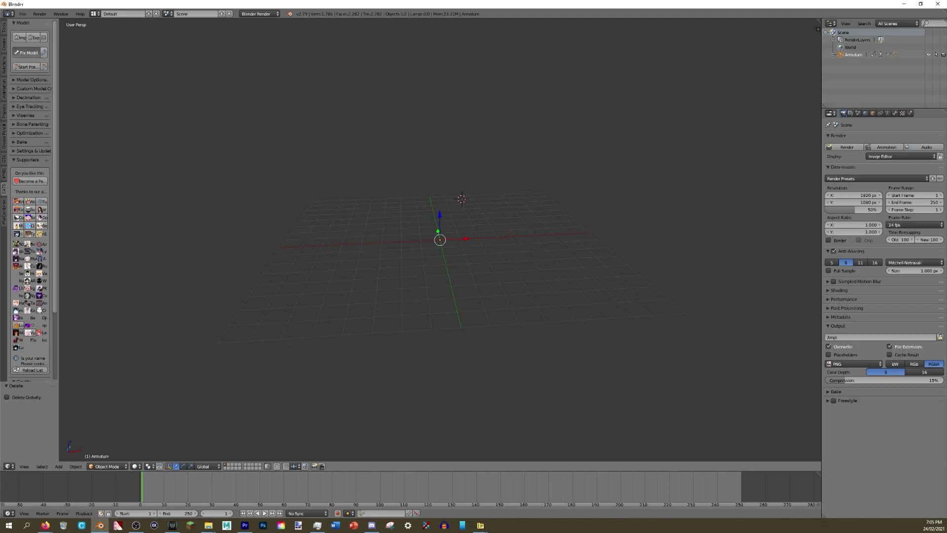
{"action": "key", "text": "s"}
{"action": "left_click", "coordinate": [259, 409]}
{"action": "middle_click_drag", "start_coordinate": [454, 168], "coordinate": [454, 271], "text": "shift"}
{"action": "scroll", "coordinate": [454, 271], "scroll_direction": "up", "scroll_amount": 3}
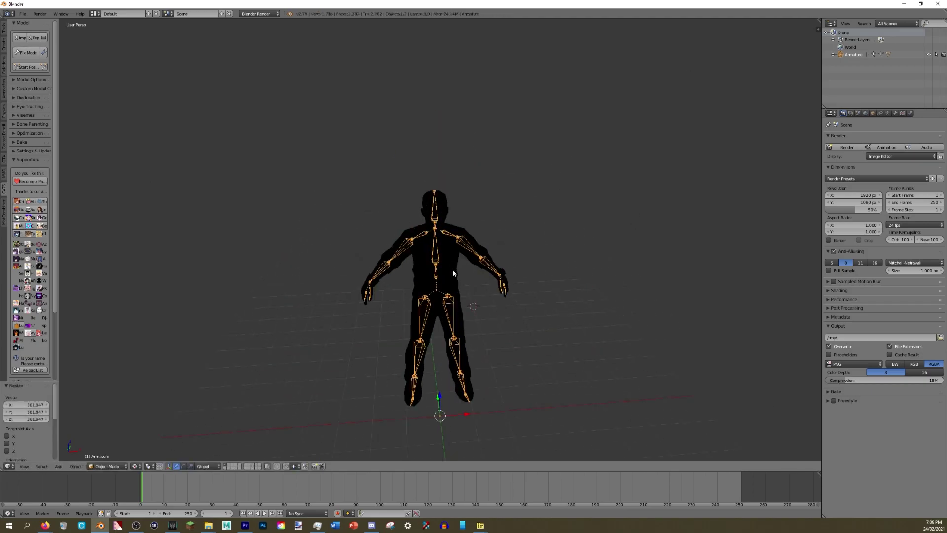
Load Nemesis_Gary_MD_d.png as the body mesh's image texture and rename the body's material.
{"action": "right_click", "coordinate": [454, 271]}
{"action": "left_click", "coordinate": [902, 113]}
{"action": "left_click", "coordinate": [881, 161]}
{"action": "left_click", "coordinate": [832, 214]}
{"action": "left_click", "coordinate": [832, 214]}
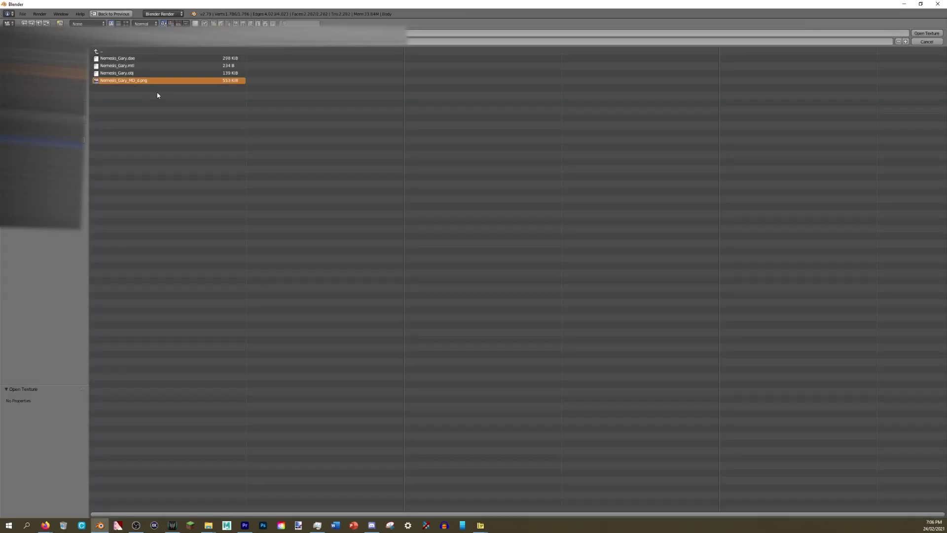
{"action": "left_click", "coordinate": [924, 34]}
{"action": "left_click", "coordinate": [902, 113]}
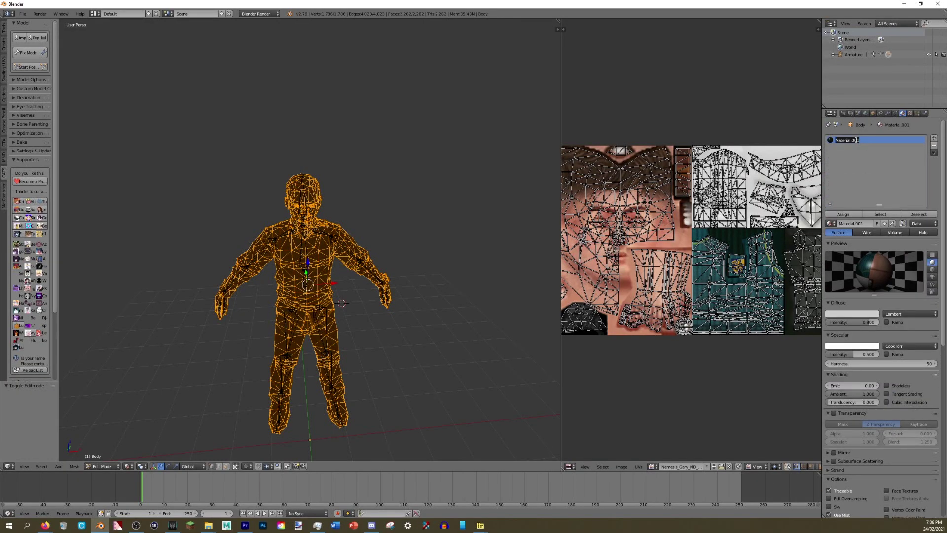
{"action": "type", "text": "B"}
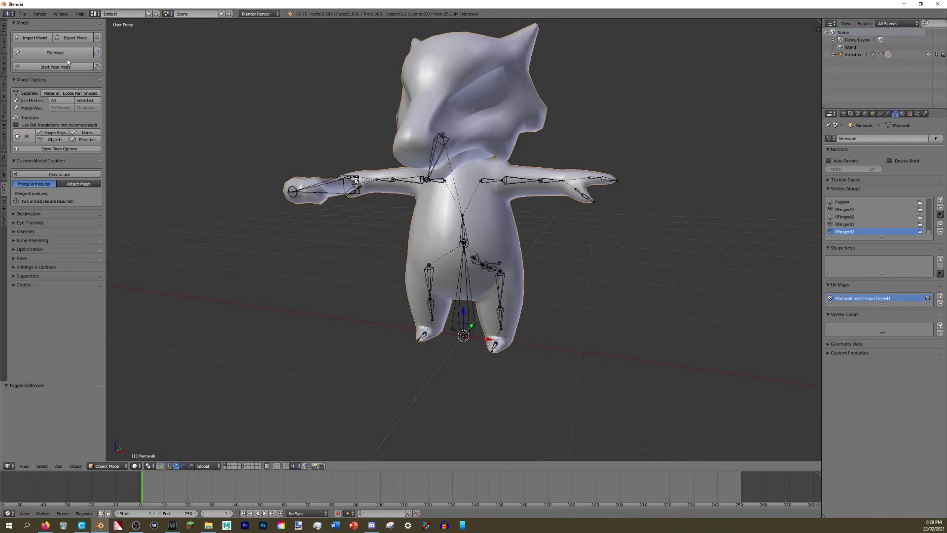
Run Fix Model on the Marowak model and dismiss the bone report.
{"action": "left_click", "coordinate": [72, 53]}
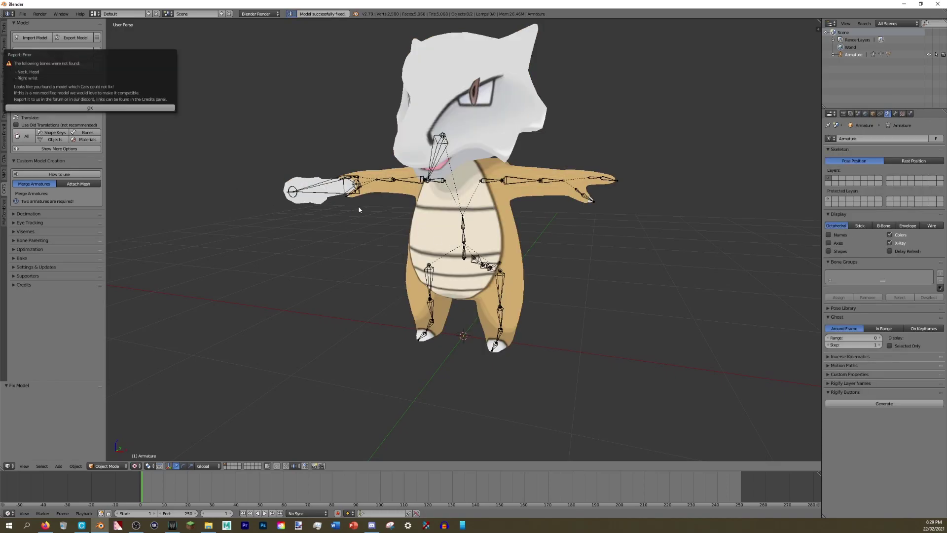
{"action": "left_click", "coordinate": [93, 108]}
Select the Marowak body mesh, switch it to Weight Paint mode and change the viewport shading to inspect the finger weights.
{"action": "middle_click_drag", "start_coordinate": [321, 178], "coordinate": [329, 181]}
{"action": "right_click", "coordinate": [329, 180]}
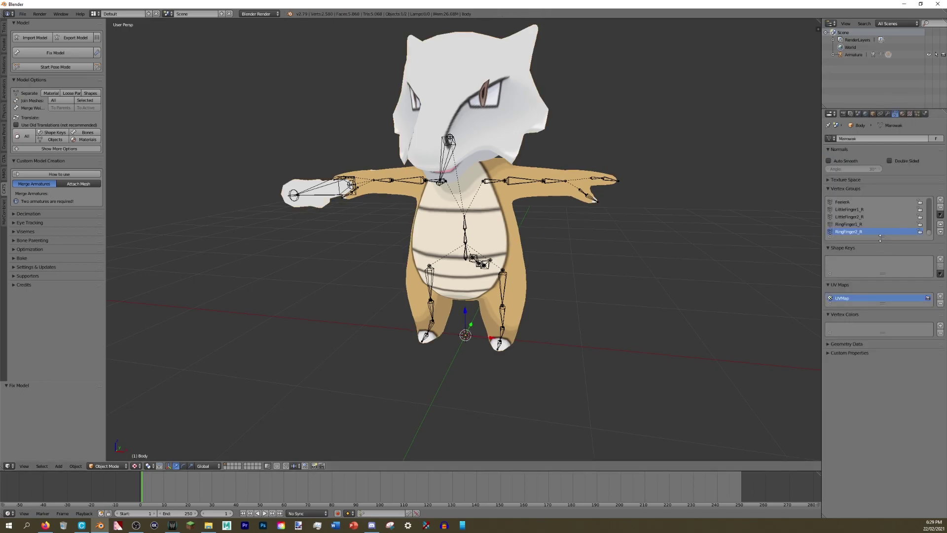
{"action": "left_click", "coordinate": [107, 465]}
{"action": "left_click", "coordinate": [106, 425]}
{"action": "left_click", "coordinate": [140, 466]}
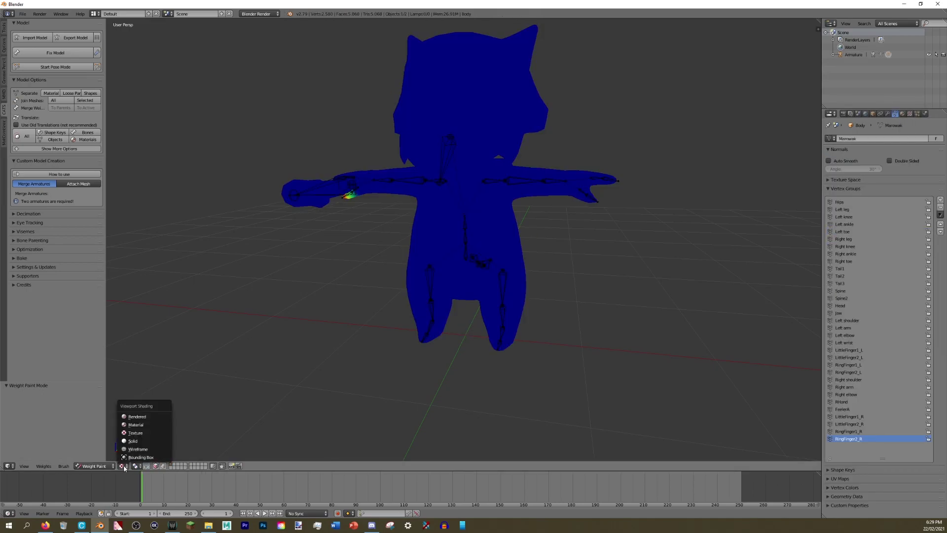
{"action": "left_click", "coordinate": [124, 449]}
Apply the adjusted pose as the rest pose, then restart pose mode and try moving the club bone away from the hand.
{"action": "left_click", "coordinate": [63, 81]}
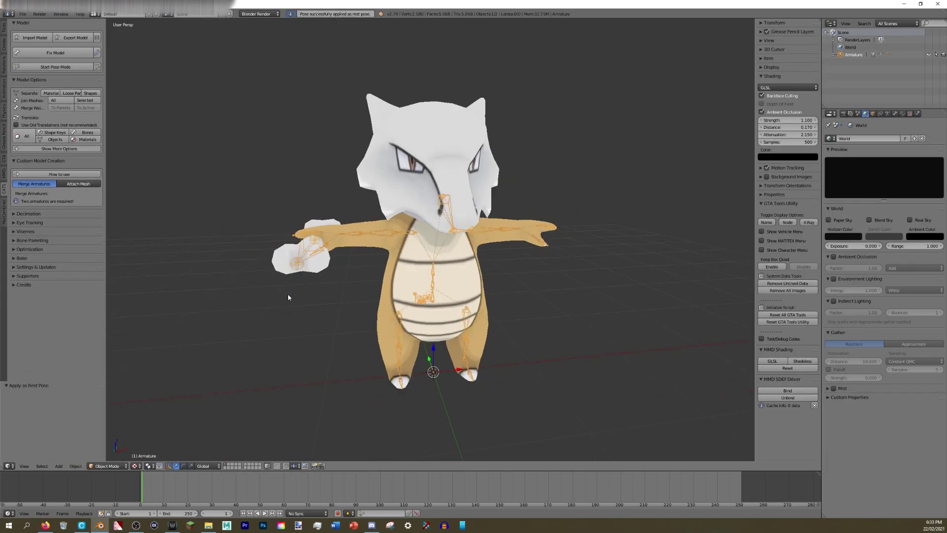
{"action": "left_click", "coordinate": [38, 66]}
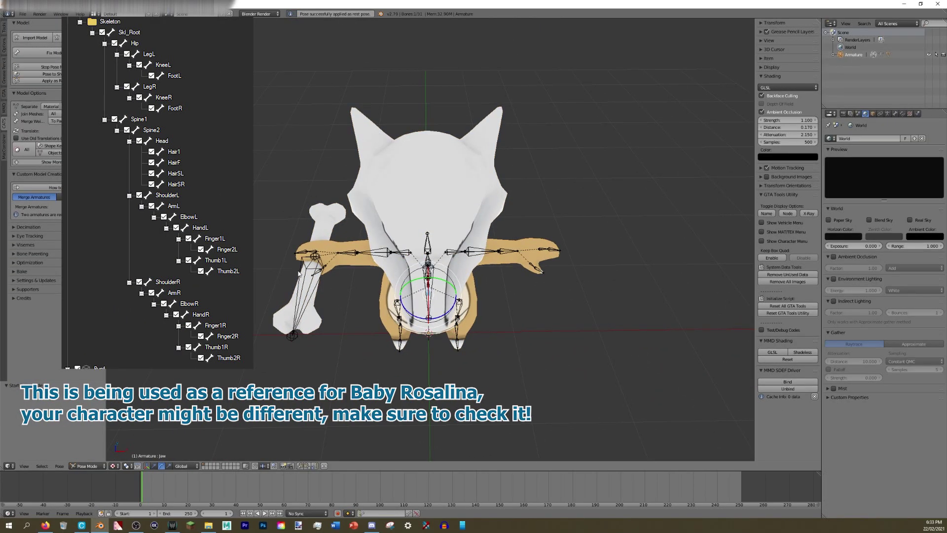
{"action": "right_click", "coordinate": [299, 292]}
{"action": "key", "text": "g"}
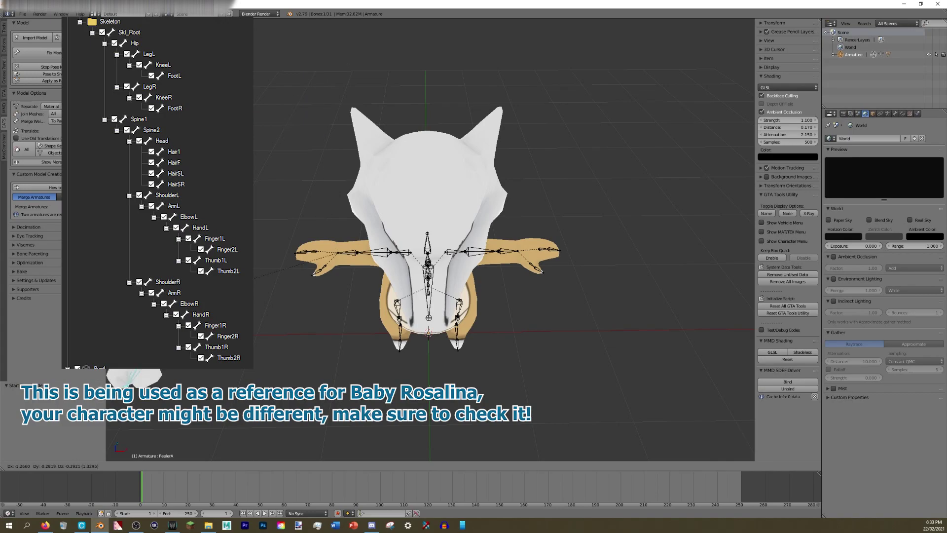
{"action": "right_click", "coordinate": [327, 270]}
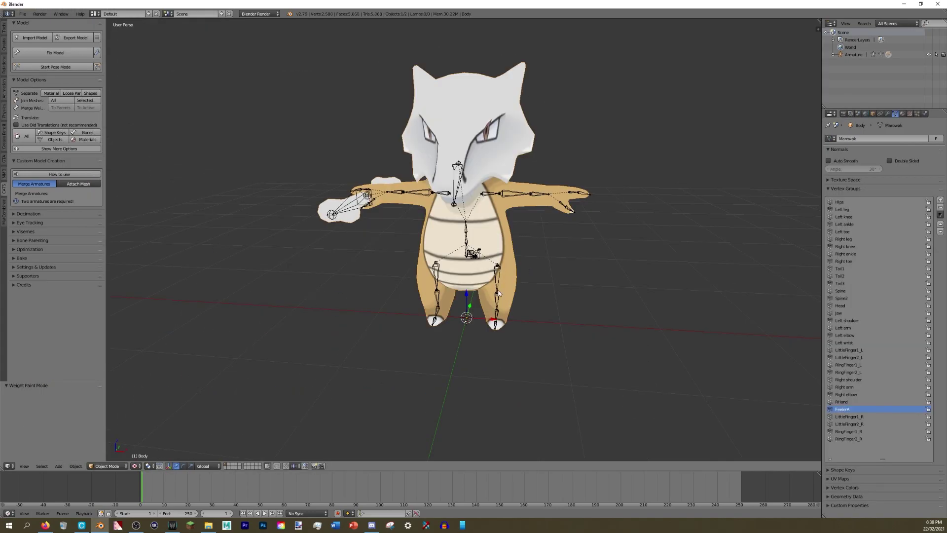
Examine the body's material list and the surface and transparency settings of Material_153.
{"action": "scroll", "coordinate": [427, 214], "scroll_direction": "up", "scroll_amount": 3}
{"action": "middle_click_drag", "start_coordinate": [427, 215], "coordinate": [467, 200]}
{"action": "scroll", "coordinate": [467, 200], "scroll_direction": "up", "scroll_amount": 4}
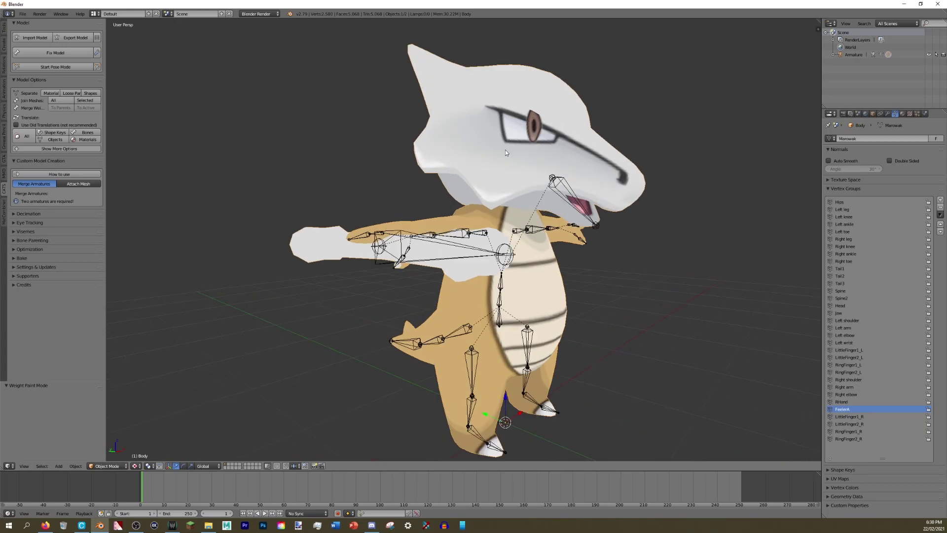
{"action": "left_click", "coordinate": [901, 114]}
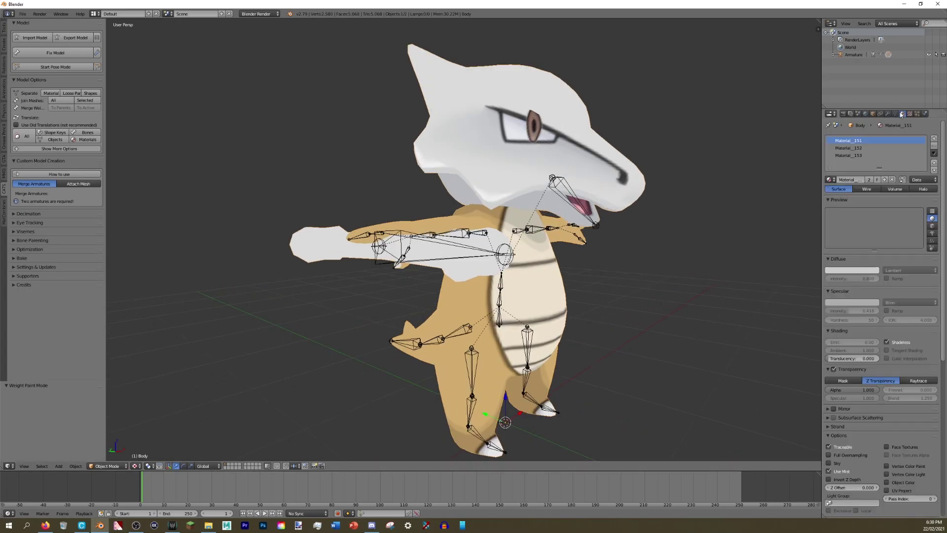
{"action": "left_click", "coordinate": [866, 155]}
{"action": "scroll", "coordinate": [942, 186], "scroll_direction": "down", "scroll_amount": 1}
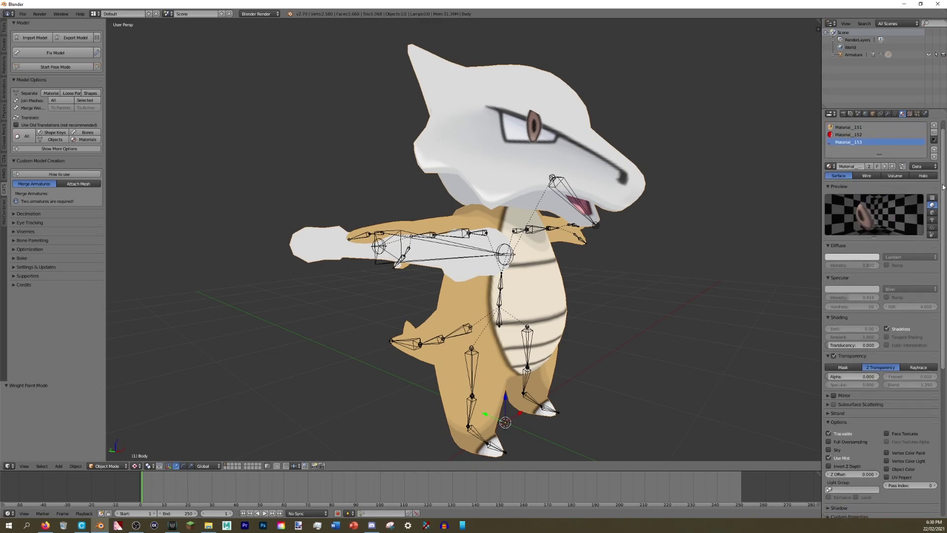
{"action": "scroll", "coordinate": [918, 344], "scroll_direction": "down", "scroll_amount": 10}
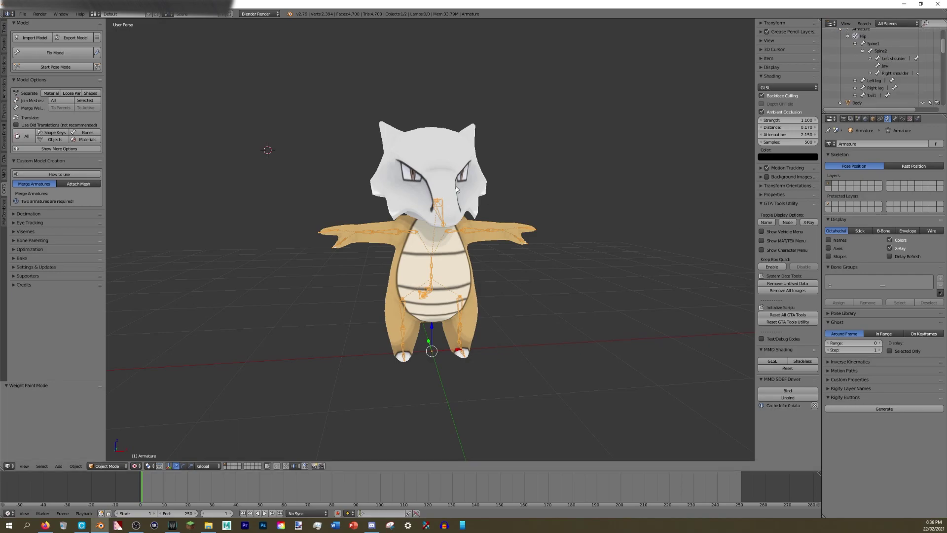
Edit the armature and extrude a new bone upward from the tip of Spine2, about 0.27 in Z.
{"action": "key", "text": "Tab"}
{"action": "key", "text": "a"}
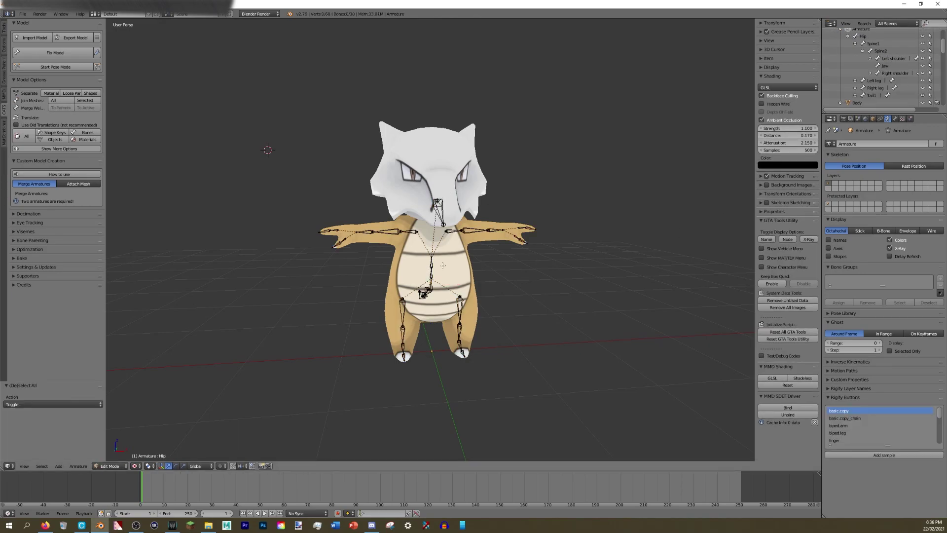
{"action": "scroll", "coordinate": [442, 265], "scroll_direction": "up", "scroll_amount": 5}
{"action": "scroll", "coordinate": [441, 266], "scroll_direction": "down", "scroll_amount": 1}
{"action": "scroll", "coordinate": [441, 267], "scroll_direction": "up", "scroll_amount": 2}
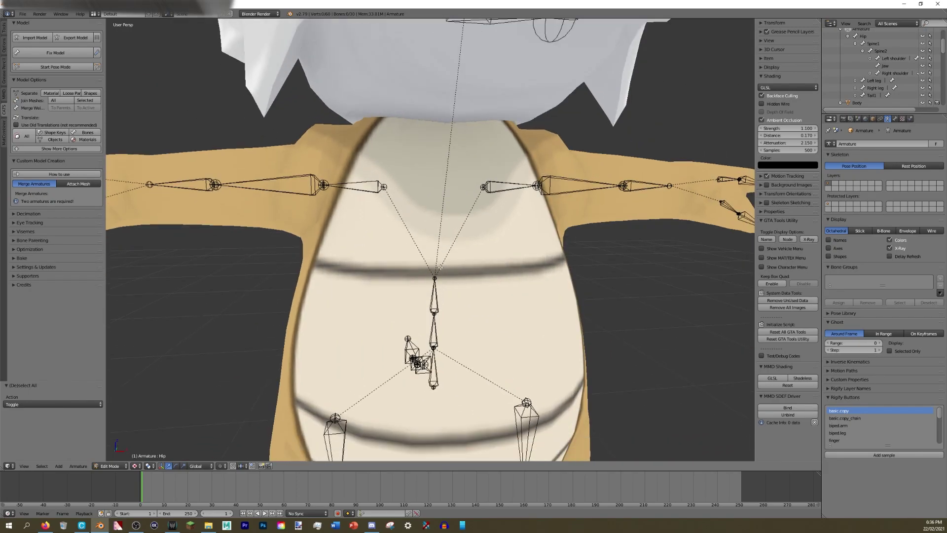
{"action": "middle_click_drag", "start_coordinate": [440, 267], "coordinate": [439, 220], "text": "shift"}
{"action": "scroll", "coordinate": [429, 232], "scroll_direction": "up", "scroll_amount": 6}
{"action": "right_click", "coordinate": [449, 210]}
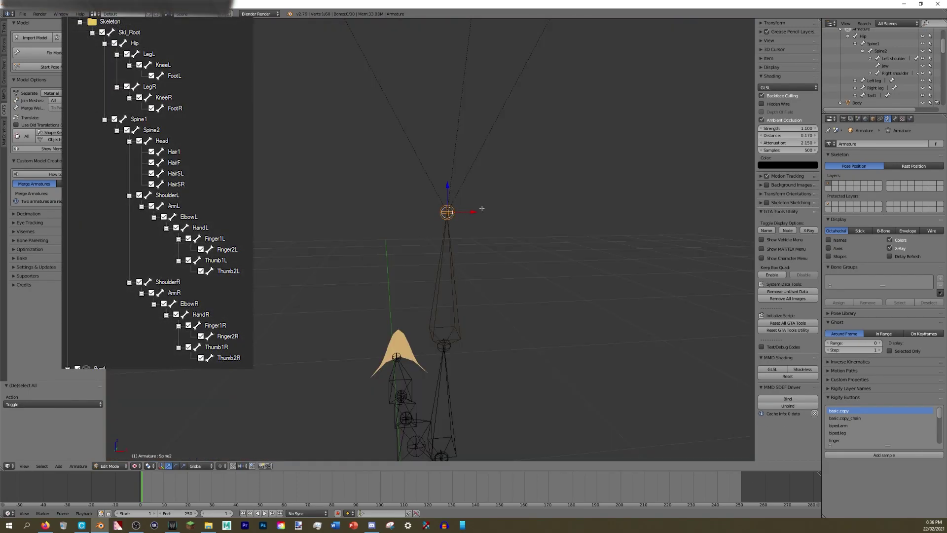
{"action": "key", "text": "e"}
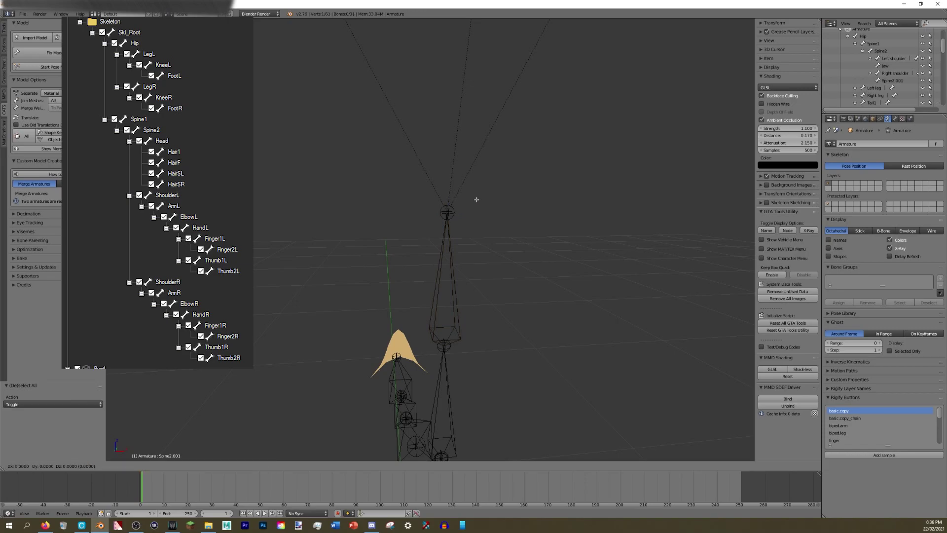
{"action": "left_click", "coordinate": [479, 318]}
{"action": "scroll", "coordinate": [479, 318], "scroll_direction": "down", "scroll_amount": 11}
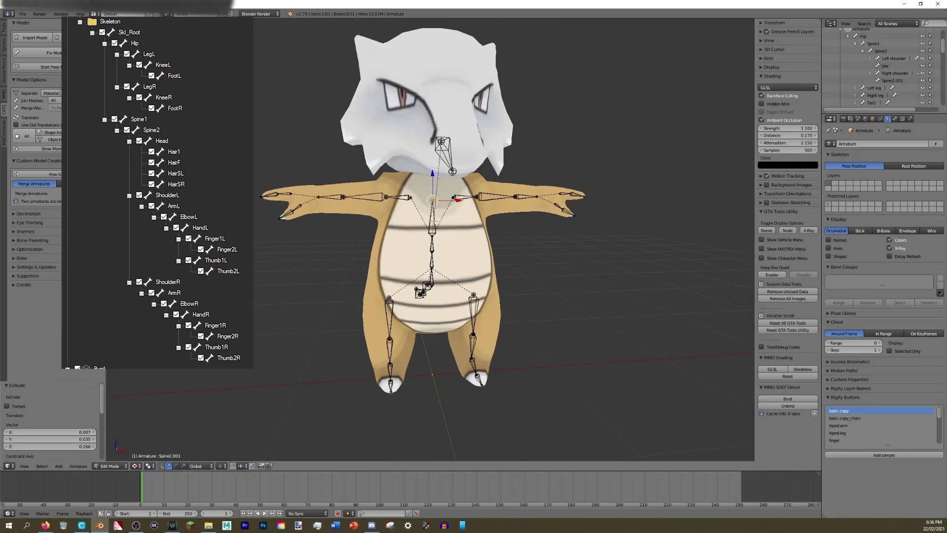
Raise the newly extruded bone about 0.35 along the Z axis so it sits at the neck.
{"action": "right_click", "coordinate": [434, 221]}
{"action": "left_click_drag", "start_coordinate": [433, 185], "coordinate": [434, 146]}
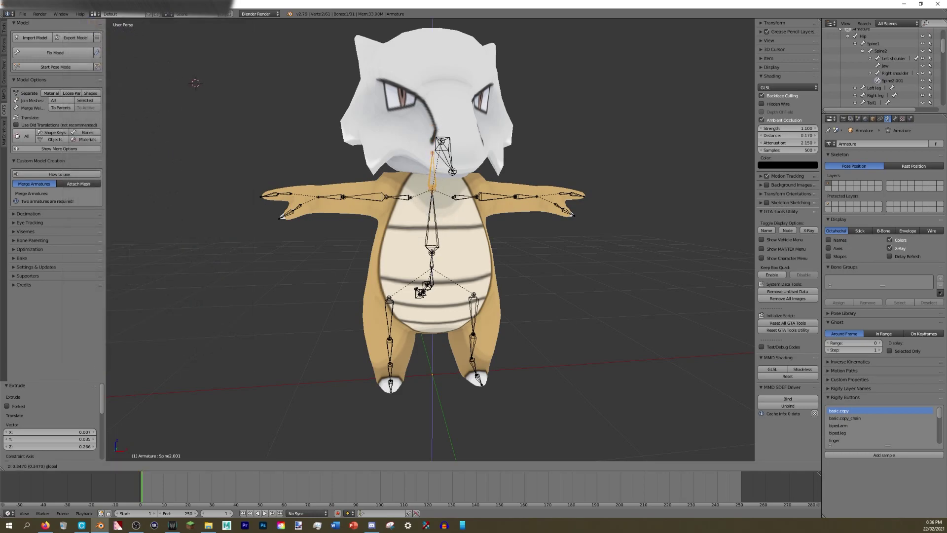
{"action": "left_click", "coordinate": [454, 205]}
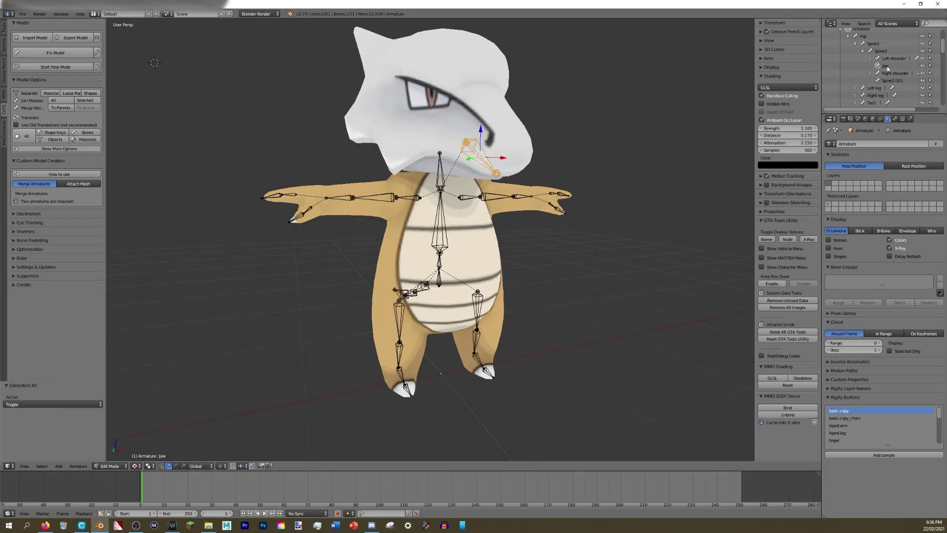
Parent the jaw bone to the Spine2.001 bone using the Connected option.
{"action": "left_click", "coordinate": [889, 83], "text": "shift"}
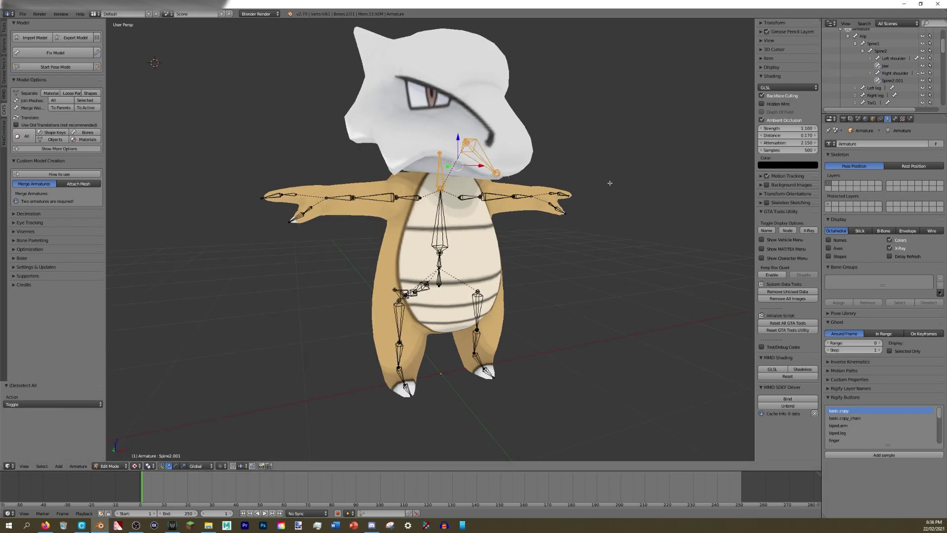
{"action": "key", "text": "ctrl+p"}
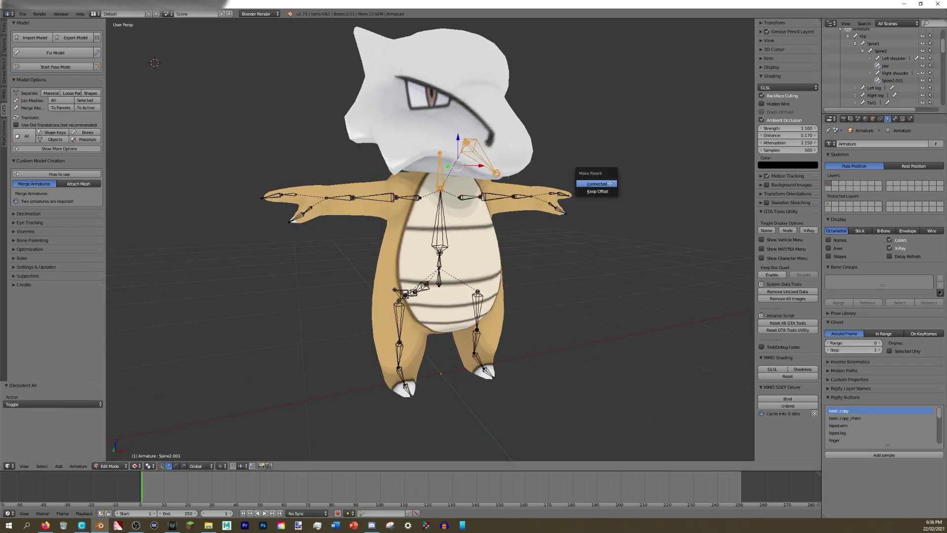
{"action": "left_click", "coordinate": [609, 183]}
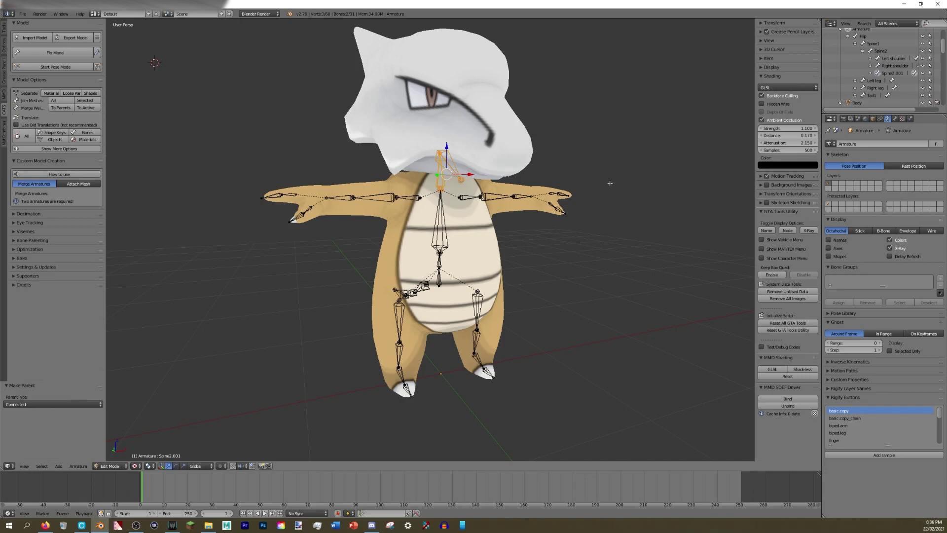
Reveal the jaw bone beneath Spine2.001 in the outliner and rename it Mouth.
{"action": "left_click", "coordinate": [870, 73]}
{"action": "double_click", "coordinate": [892, 81]}
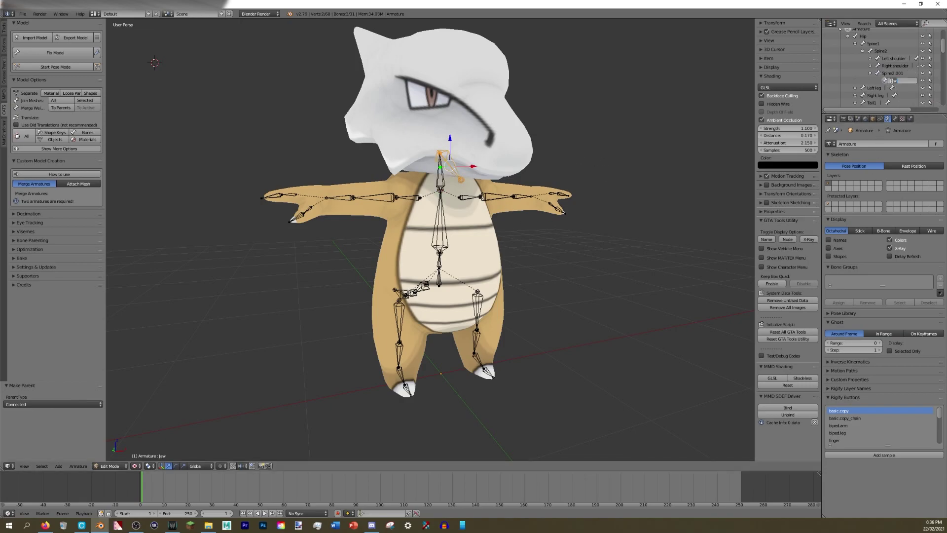
{"action": "key", "text": "BackSpace"}
{"action": "key", "text": "Return"}
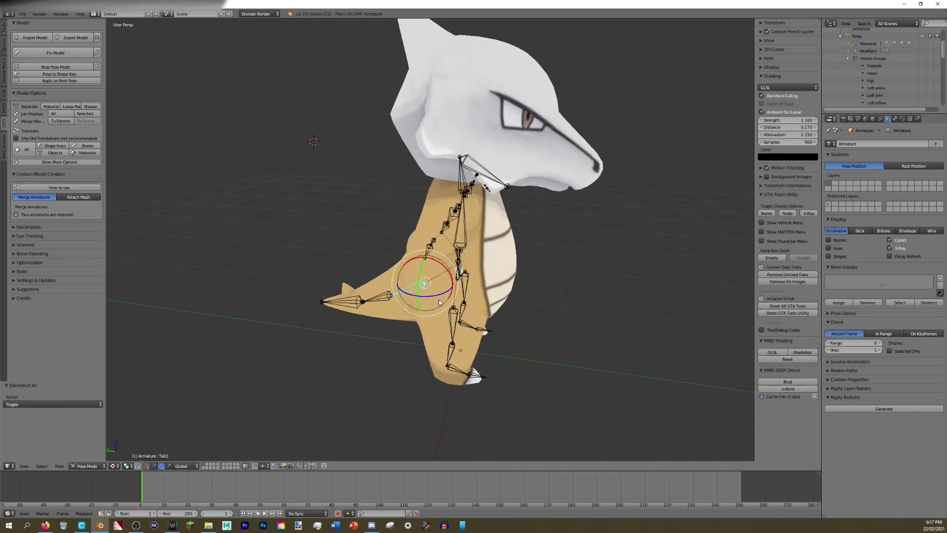
Rotate the Tail1 bone about -29.8° in the right orthographic view to lift the tail.
{"action": "key", "text": "KP_1"}
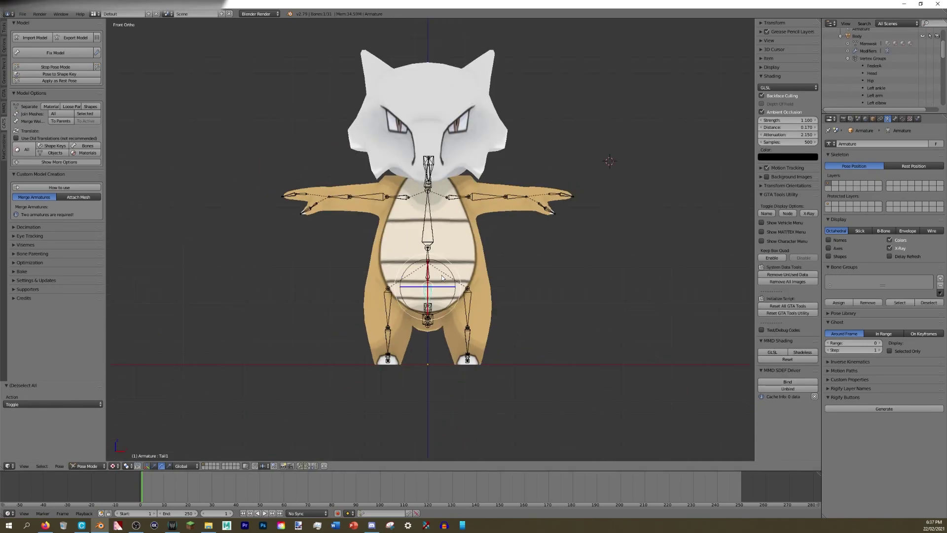
{"action": "key", "text": "KP_3"}
{"action": "scroll", "coordinate": [448, 290], "scroll_direction": "down", "scroll_amount": 1}
{"action": "scroll", "coordinate": [458, 301], "scroll_direction": "up", "scroll_amount": 4}
{"action": "key", "text": "r"}
{"action": "left_click", "coordinate": [465, 266]}
Rotate the Tail2 and Tail3 bones so the tail curls upward, and apply the result as the rest pose.
{"action": "right_click", "coordinate": [541, 309]}
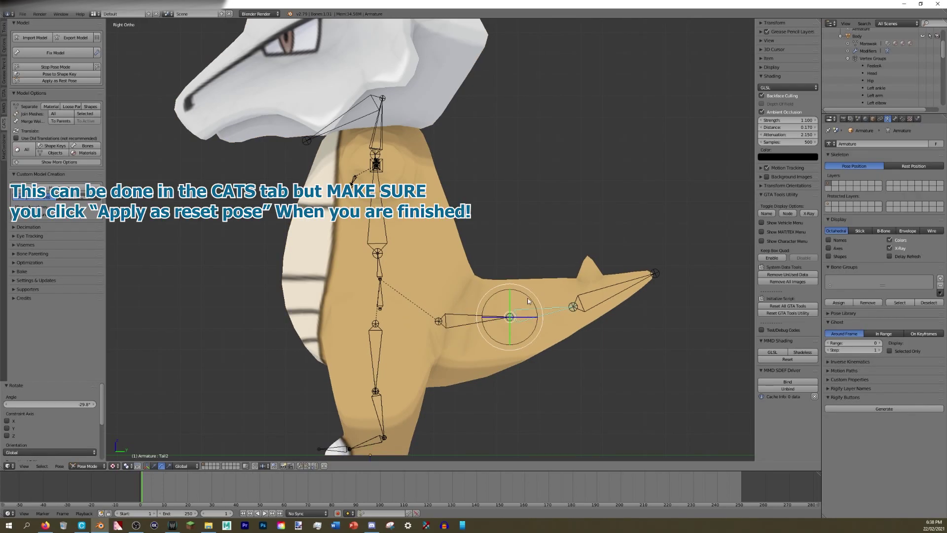
{"action": "key", "text": "r"}
{"action": "left_click", "coordinate": [581, 245]}
{"action": "right_click", "coordinate": [585, 256]}
{"action": "key", "text": "r"}
{"action": "left_click", "coordinate": [579, 244]}
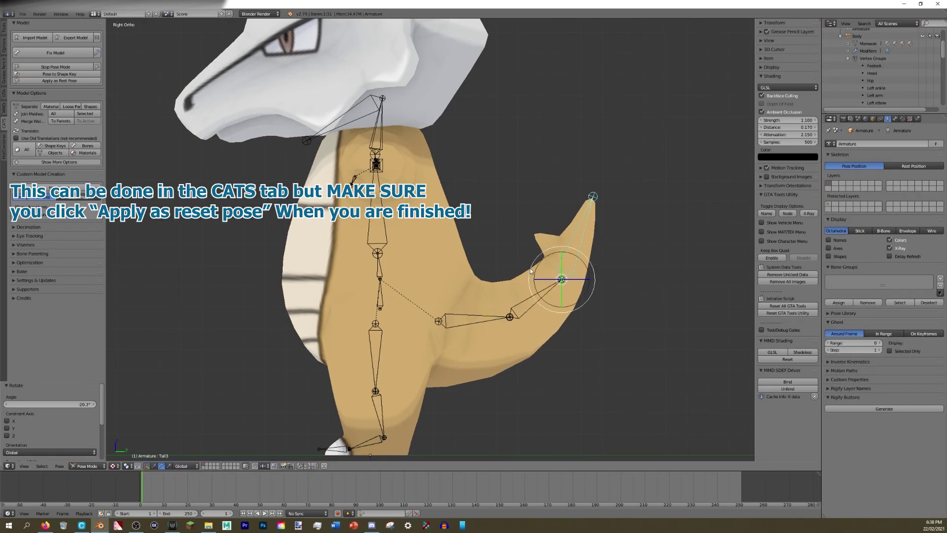
{"action": "left_click", "coordinate": [59, 80]}
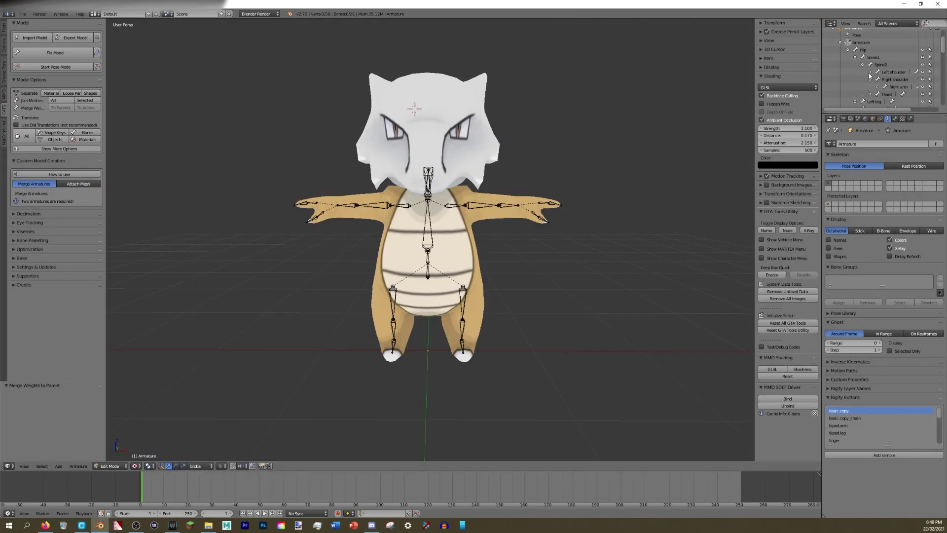
Enlarge the outliner and expand the shoulder and arm bone hierarchy.
{"action": "left_click_drag", "start_coordinate": [872, 113], "coordinate": [880, 245]}
{"action": "left_click", "coordinate": [834, 166]}
{"action": "left_click", "coordinate": [878, 137]}
{"action": "left_click", "coordinate": [878, 114]}
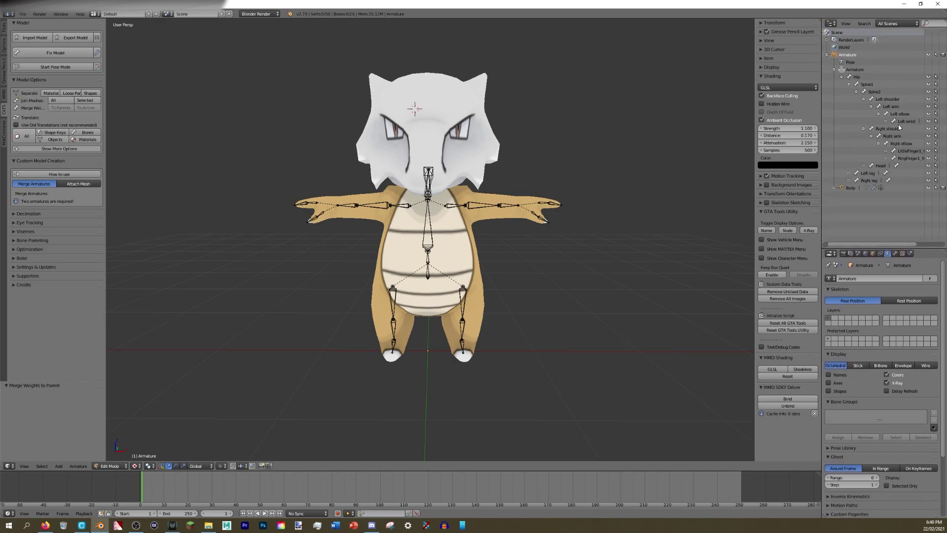
Rename the left shoulder bone as ShoulderL and the left arm bone as ArmL.
{"action": "double_click", "coordinate": [892, 100]}
{"action": "type", "text": "Shou"}
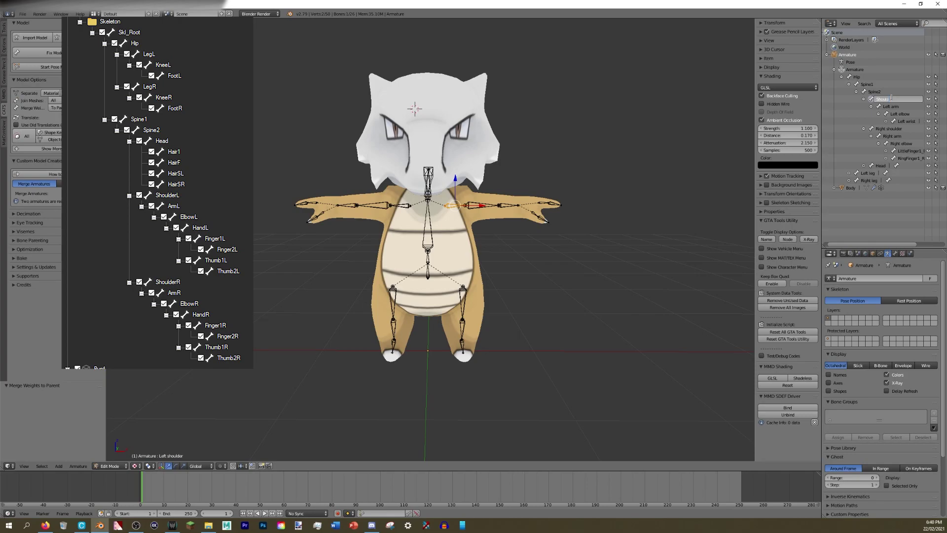
{"action": "type", "text": "lderL"}
{"action": "key", "text": "Return"}
{"action": "double_click", "coordinate": [890, 106]}
{"action": "type", "text": "ArmL"}
{"action": "key", "text": "Return"}
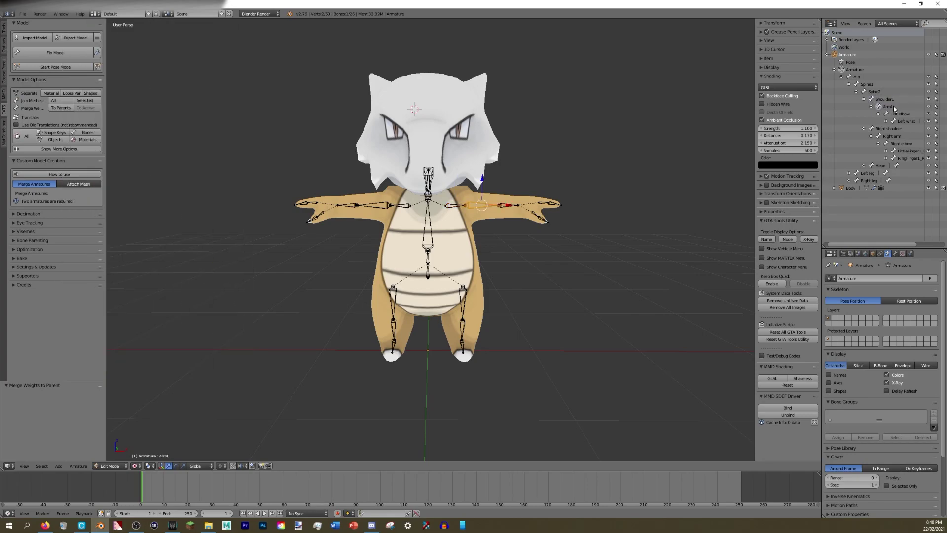
Rename the left elbow bone as ElbowL and the left wrist bone as HandL, and expand the hand's child bones.
{"action": "double_click", "coordinate": [900, 113]}
{"action": "key", "text": "BackSpace"}
{"action": "type", "text": "ElbowL"}
{"action": "key", "text": "Return"}
{"action": "double_click", "coordinate": [902, 121]}
{"action": "type", "text": "HandL"}
{"action": "key", "text": "Return"}
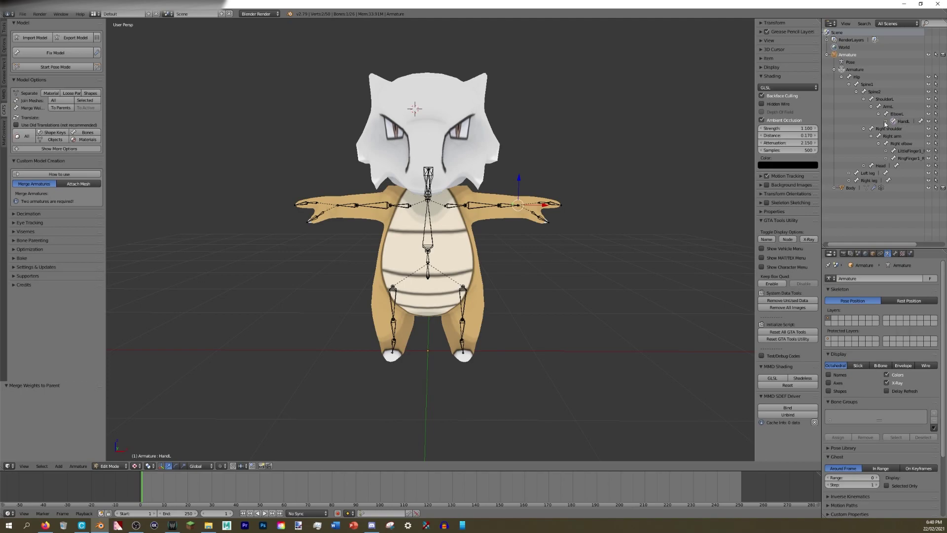
{"action": "left_click", "coordinate": [886, 122]}
{"action": "middle_click_drag", "start_coordinate": [897, 136], "coordinate": [863, 136]}
{"action": "left_click", "coordinate": [860, 135]}
{"action": "left_click", "coordinate": [860, 128]}
{"action": "left_click", "coordinate": [869, 143]}
{"action": "middle_click_drag", "start_coordinate": [716, 188], "coordinate": [543, 301]}
{"action": "scroll", "coordinate": [543, 300], "scroll_direction": "up", "scroll_amount": 3}
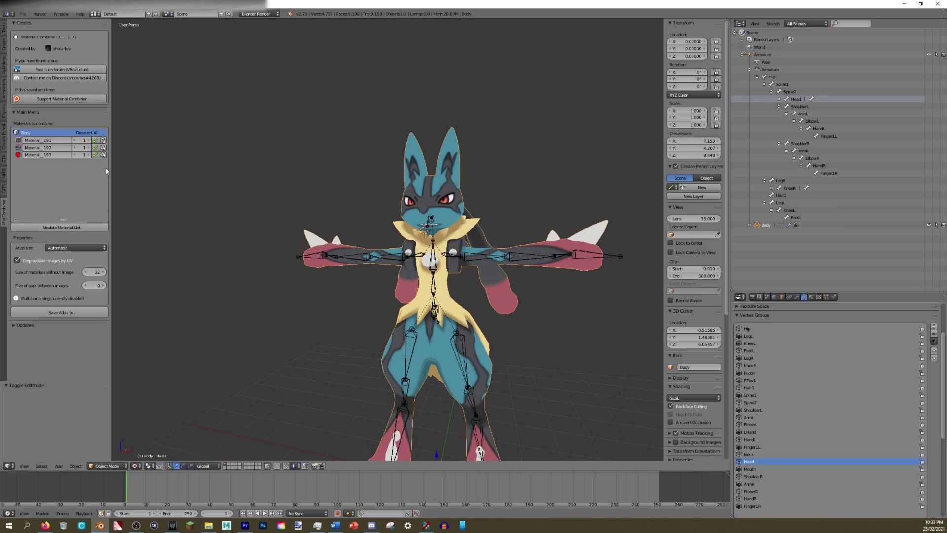
Open the combiner settings of Material_192 and Material_191, and turn off the custom image size for Material_191.
{"action": "left_click", "coordinate": [103, 148]}
{"action": "left_click", "coordinate": [103, 140]}
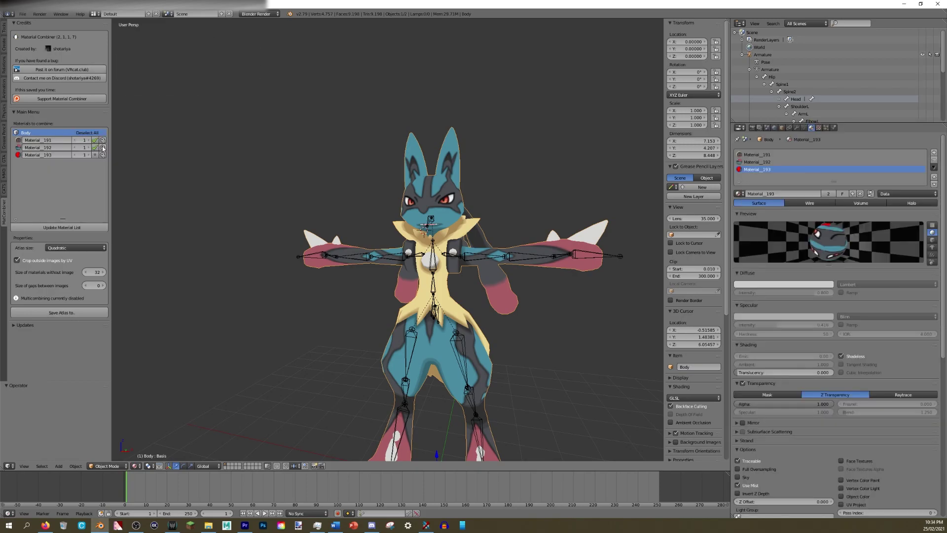
{"action": "left_click", "coordinate": [103, 140]}
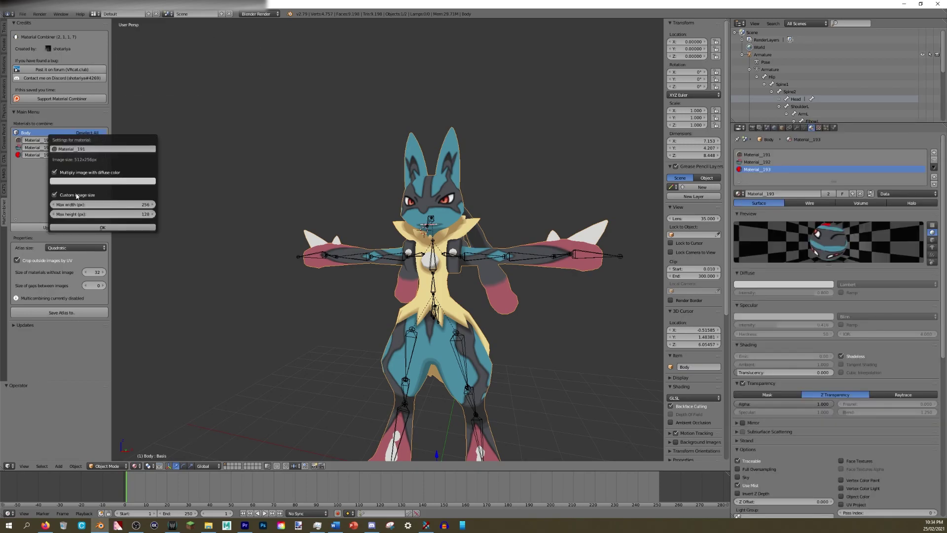
{"action": "left_click", "coordinate": [54, 195]}
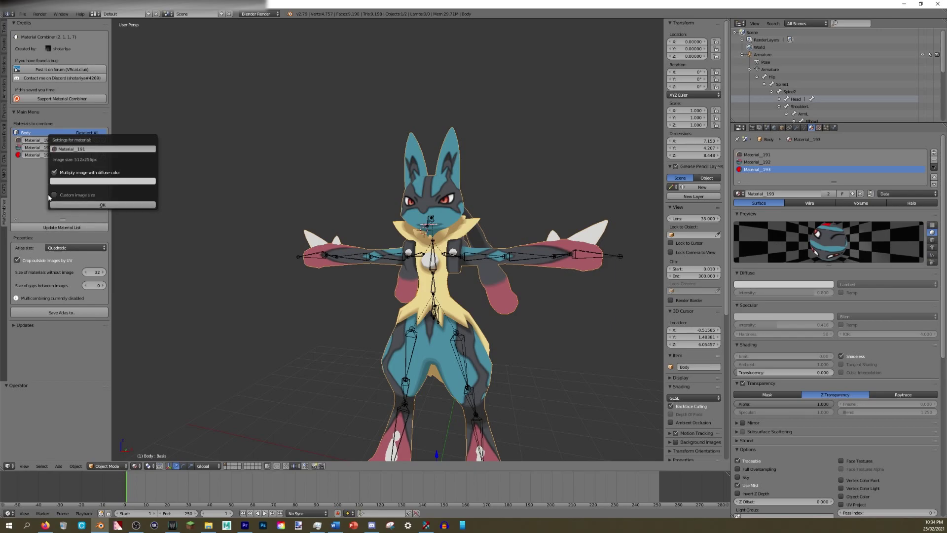
{"action": "left_click", "coordinate": [40, 189]}
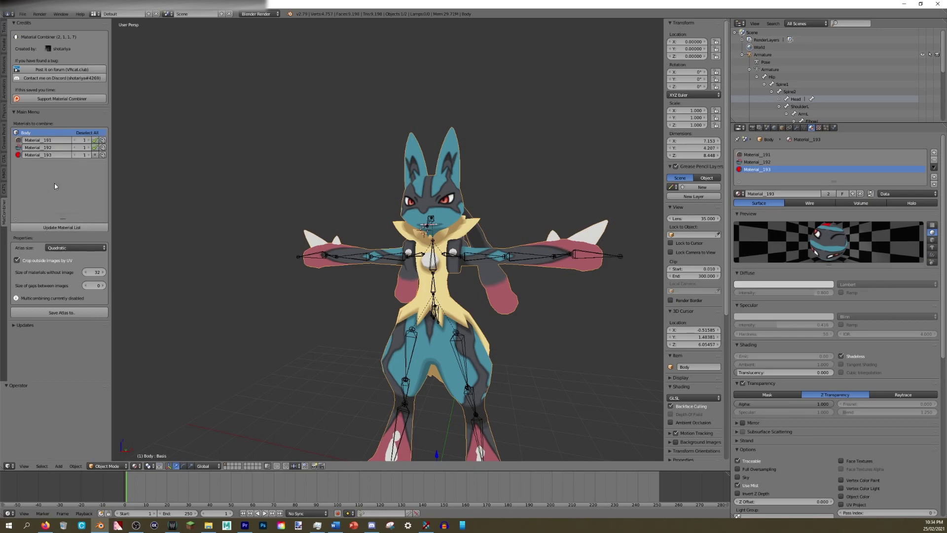
Turn off the custom image size for Material_192 in the material combiner settings.
{"action": "left_click", "coordinate": [103, 148]}
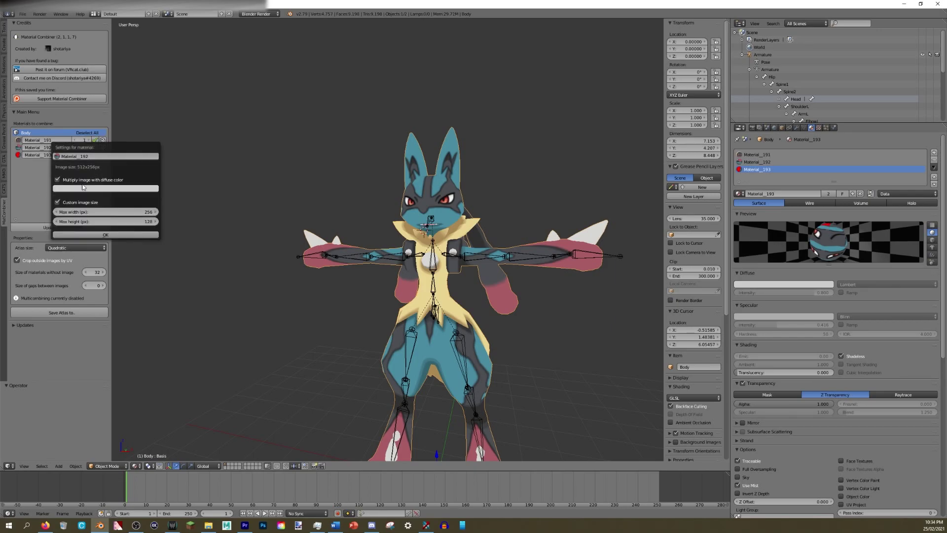
{"action": "left_click", "coordinate": [57, 203]}
{"action": "left_click", "coordinate": [43, 190]}
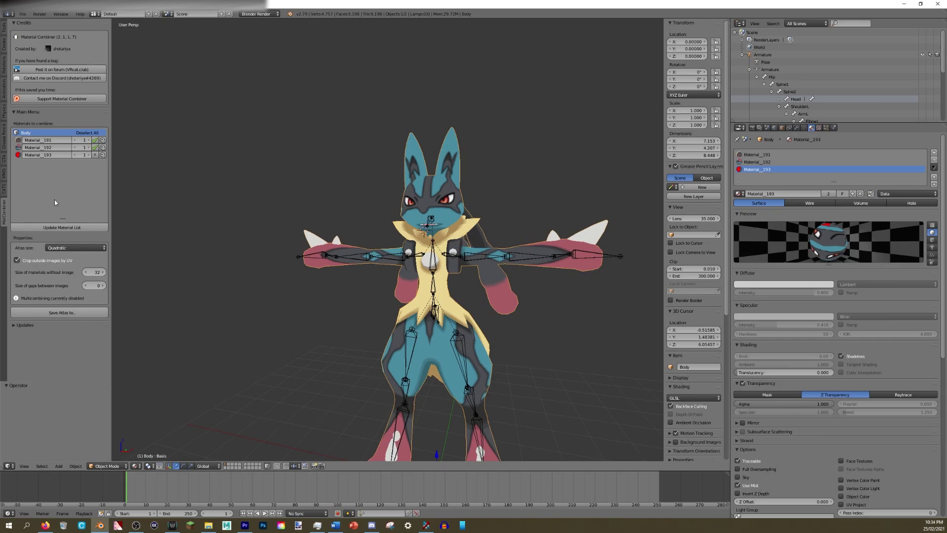
Save the atlas combining Material_191 and Material_192 in the current folder, and inspect the retextured model.
{"action": "left_click", "coordinate": [71, 309]}
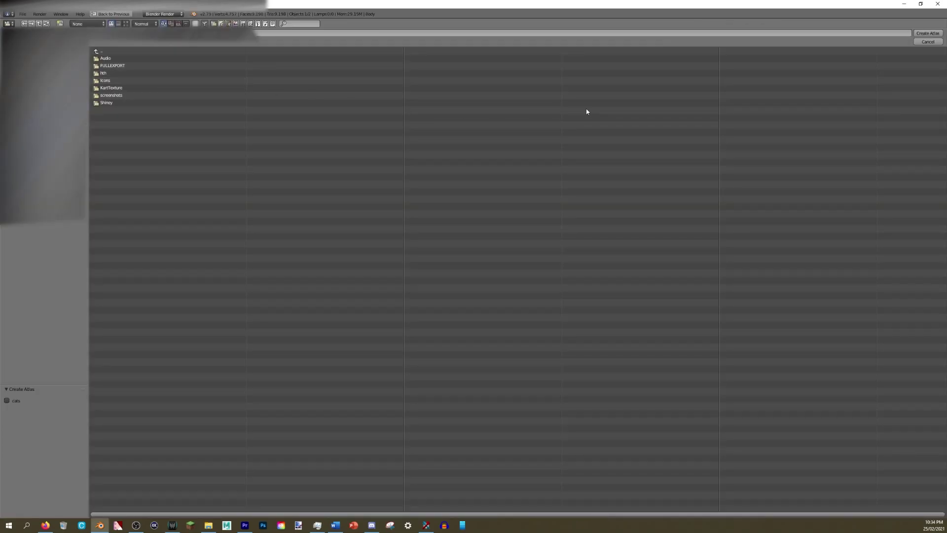
{"action": "left_click", "coordinate": [928, 33]}
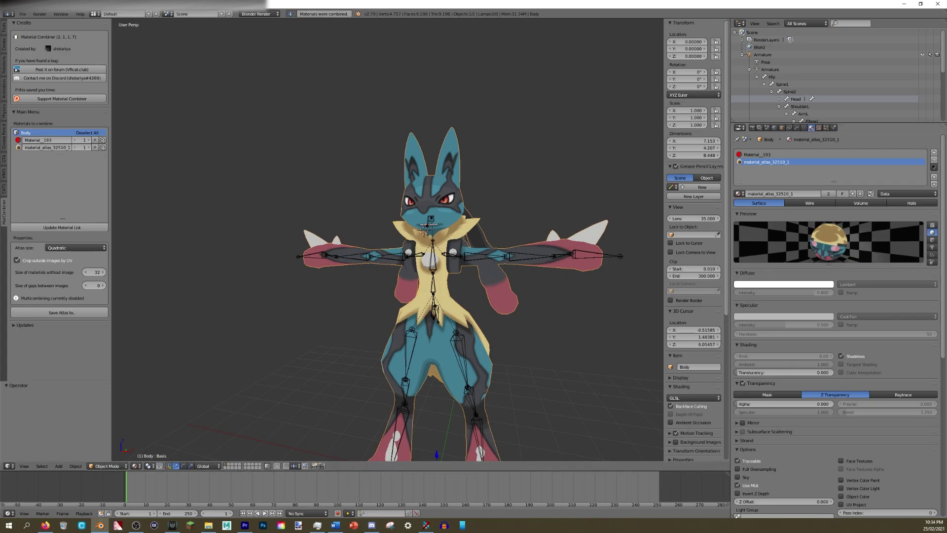
{"action": "scroll", "coordinate": [520, 209], "scroll_direction": "up", "scroll_amount": 2}
{"action": "scroll", "coordinate": [520, 208], "scroll_direction": "down", "scroll_amount": 2}
{"action": "scroll", "coordinate": [520, 209], "scroll_direction": "up", "scroll_amount": 4}
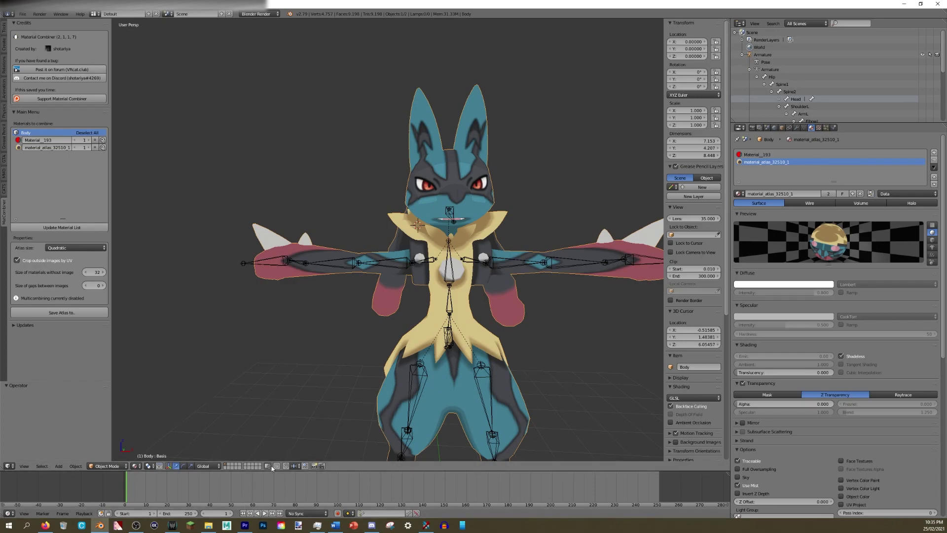
Switch to Atlas_32510.png in paint.net and settle the original pm0448_51_BodyA1 texture over the atlas's upper half.
{"action": "left_click", "coordinate": [298, 525]}
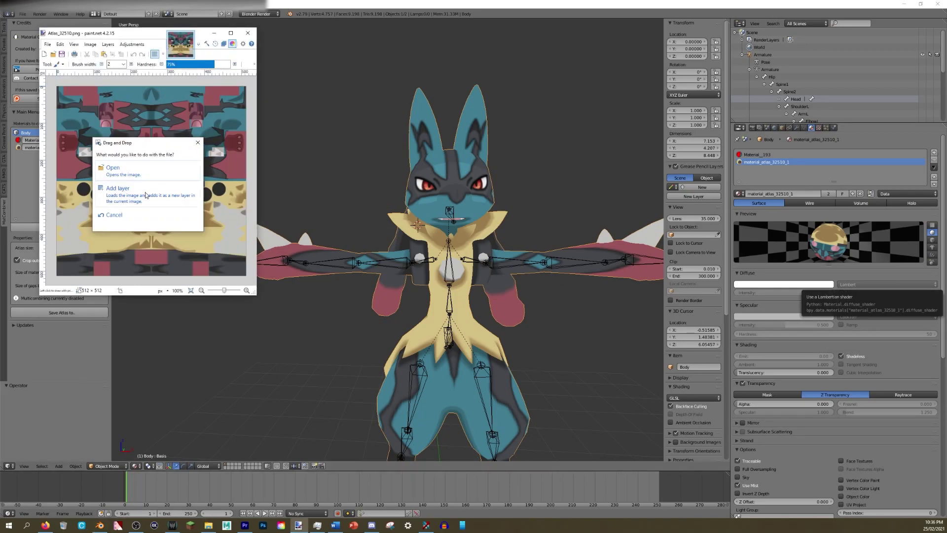
{"action": "left_click", "coordinate": [146, 193]}
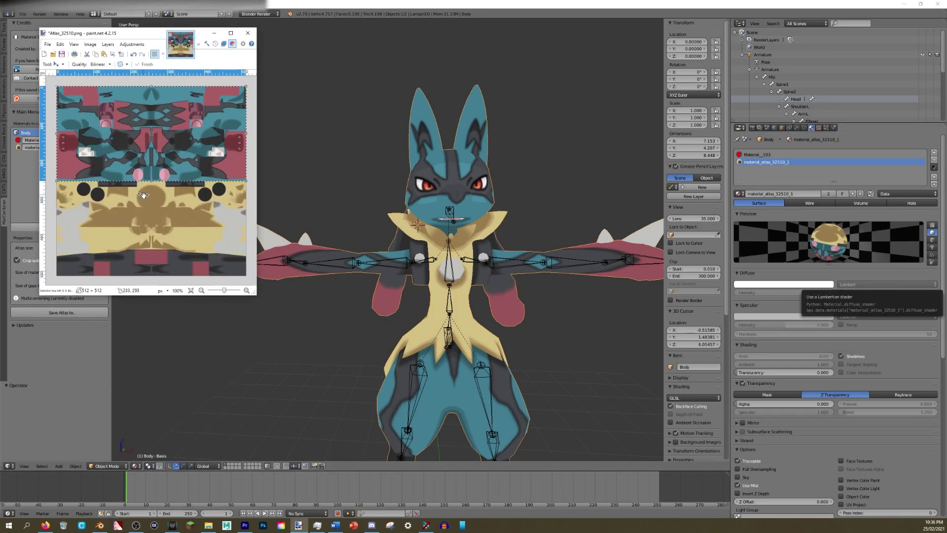
{"action": "left_click", "coordinate": [125, 55]}
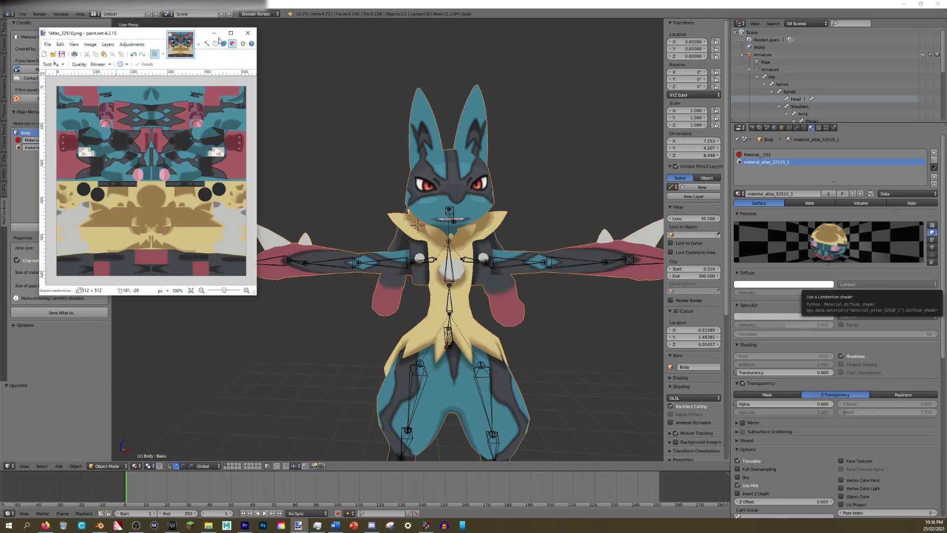
Show the layer list and move the pm0448_51_BodyB1 texture over the lower half of the atlas.
{"action": "left_click", "coordinate": [223, 44]}
{"action": "mouse_move", "coordinate": [937, 213]}
{"action": "left_mouse_down"}
{"action": "mouse_move", "coordinate": [477, 279]}
{"action": "mouse_move", "coordinate": [93, 308]}
{"action": "left_mouse_up"}
{"action": "mouse_move", "coordinate": [946, 380]}
{"action": "left_mouse_down"}
{"action": "mouse_move", "coordinate": [784, 379]}
{"action": "mouse_move", "coordinate": [242, 240]}
{"action": "mouse_move", "coordinate": [233, 230]}
{"action": "left_mouse_up"}
{"action": "left_click", "coordinate": [118, 188]}
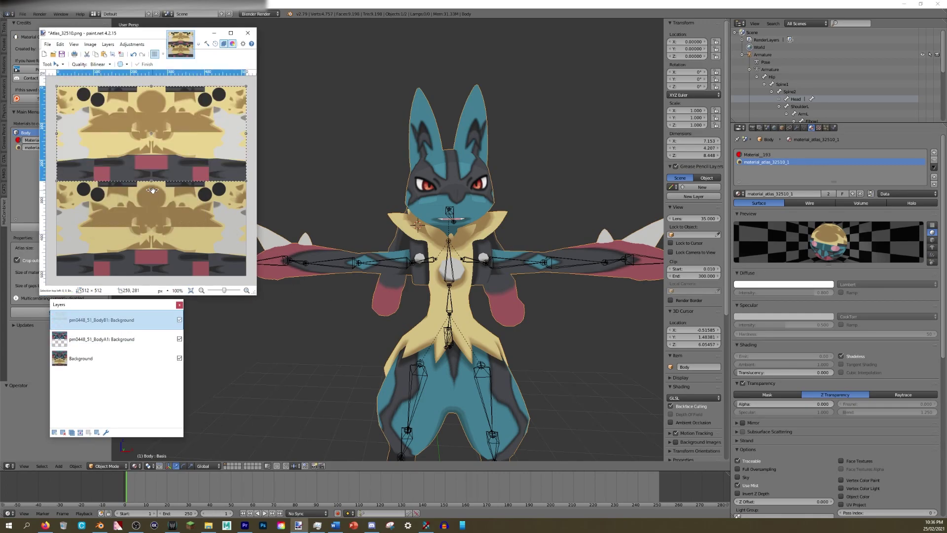
{"action": "left_click_drag", "start_coordinate": [197, 126], "coordinate": [198, 192]}
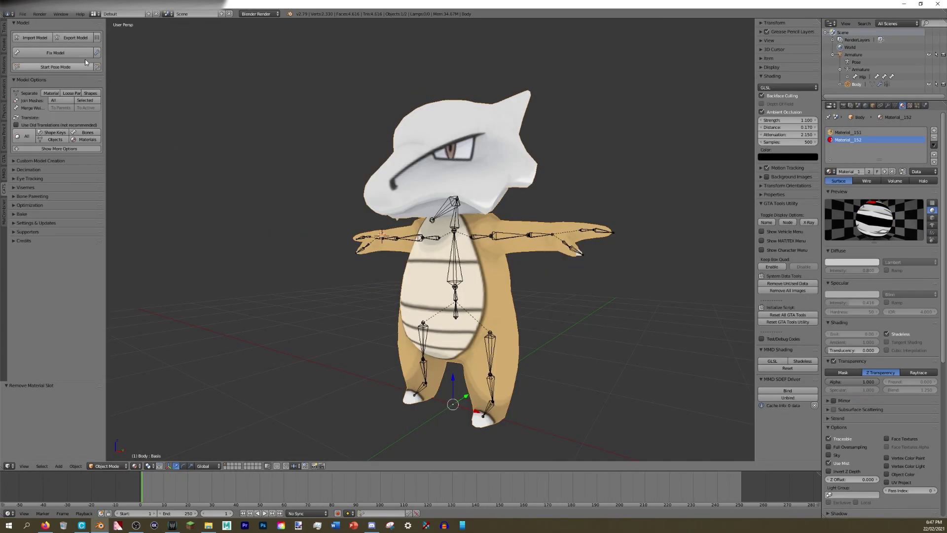
In Blender, open the export options for the skull-headed model.
{"action": "left_click", "coordinate": [22, 13]}
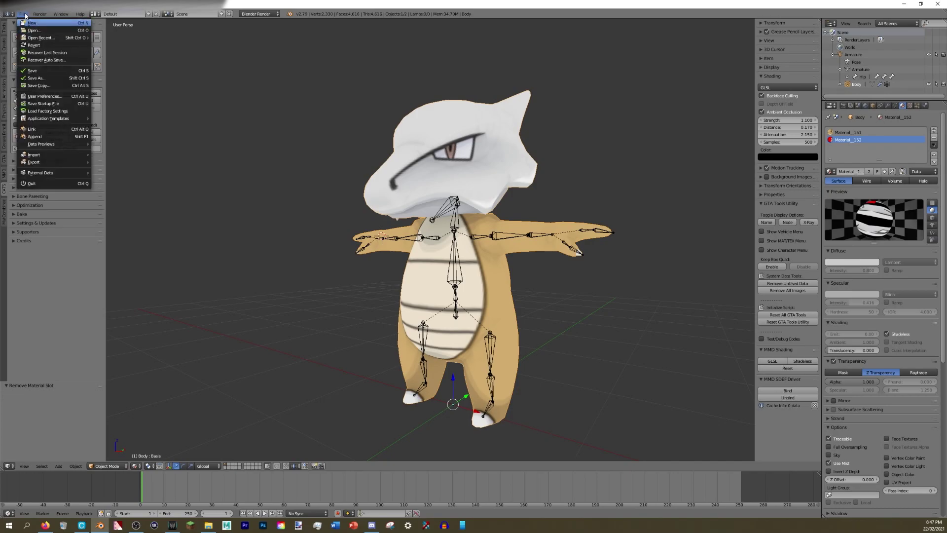
{"action": "mouse_move", "coordinate": [48, 160]}
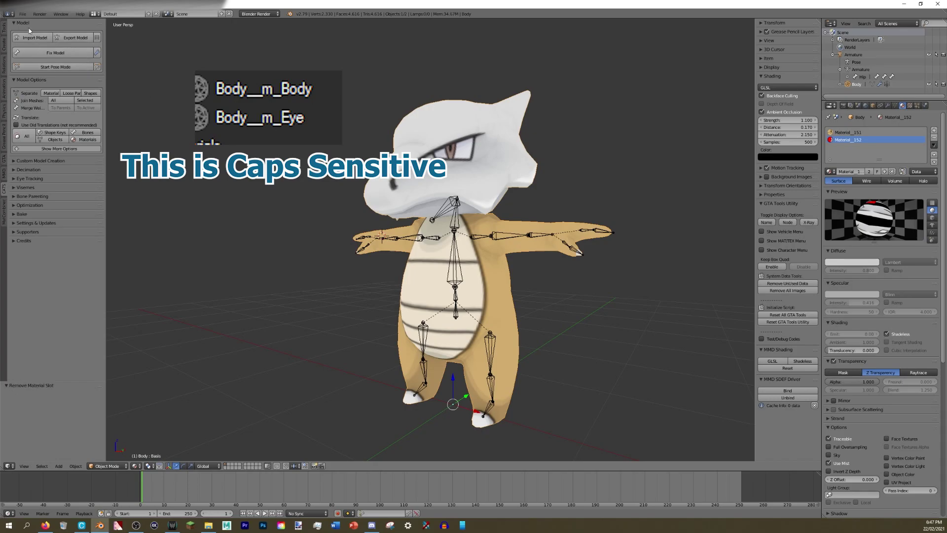
{"action": "left_click", "coordinate": [22, 15]}
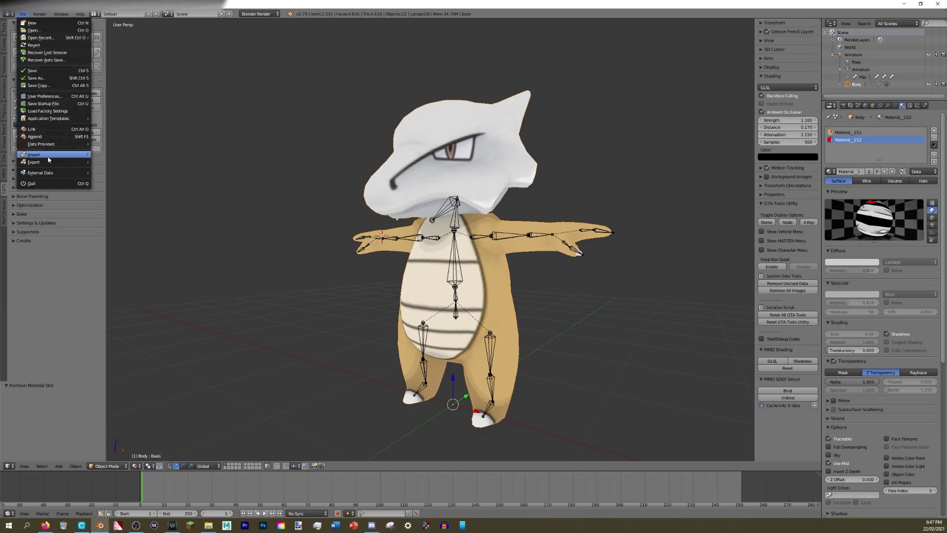
{"action": "mouse_move", "coordinate": [49, 160]}
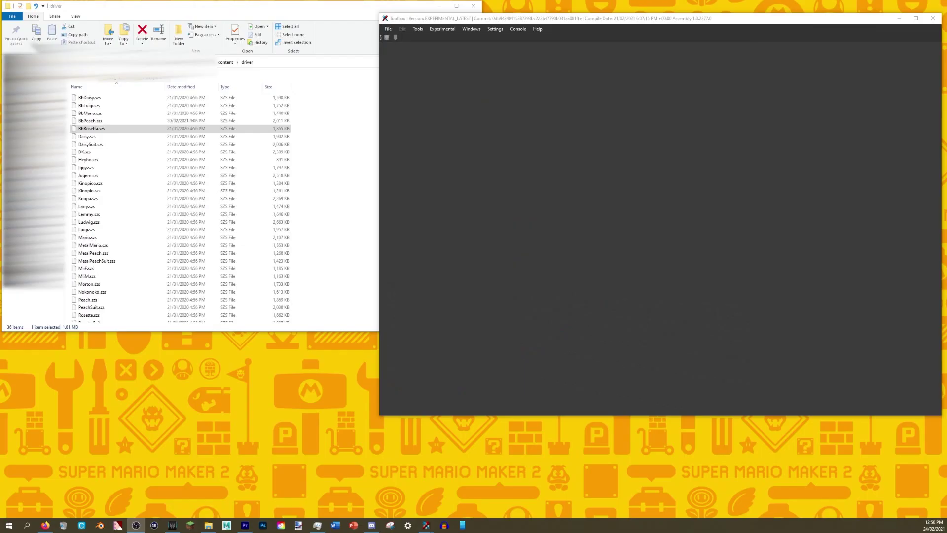
Switch to Toolbox, load BbRosetta.szs from the driver folder, enlarge its viewer and frame the whole character.
{"action": "left_click", "coordinate": [416, 20]}
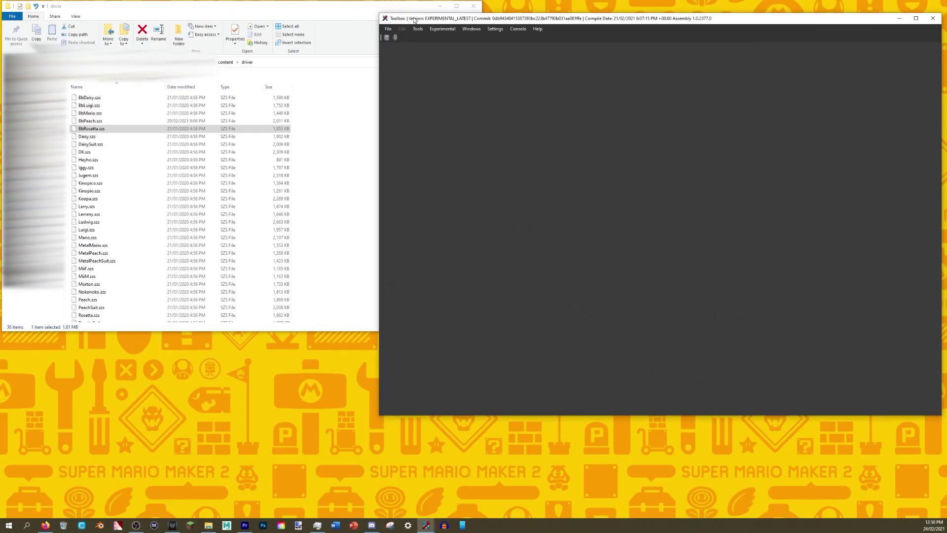
{"action": "left_click_drag", "start_coordinate": [291, 129], "coordinate": [481, 120]}
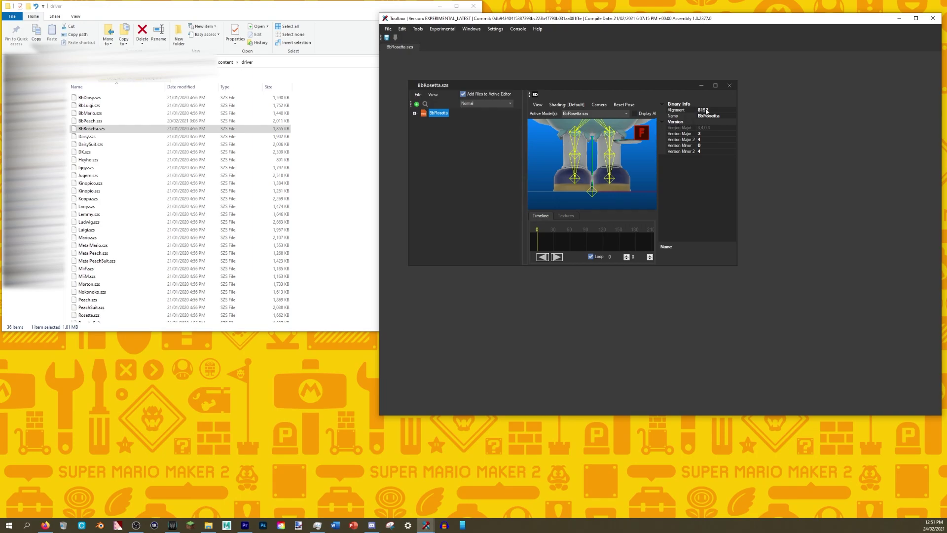
{"action": "left_click", "coordinate": [715, 86]}
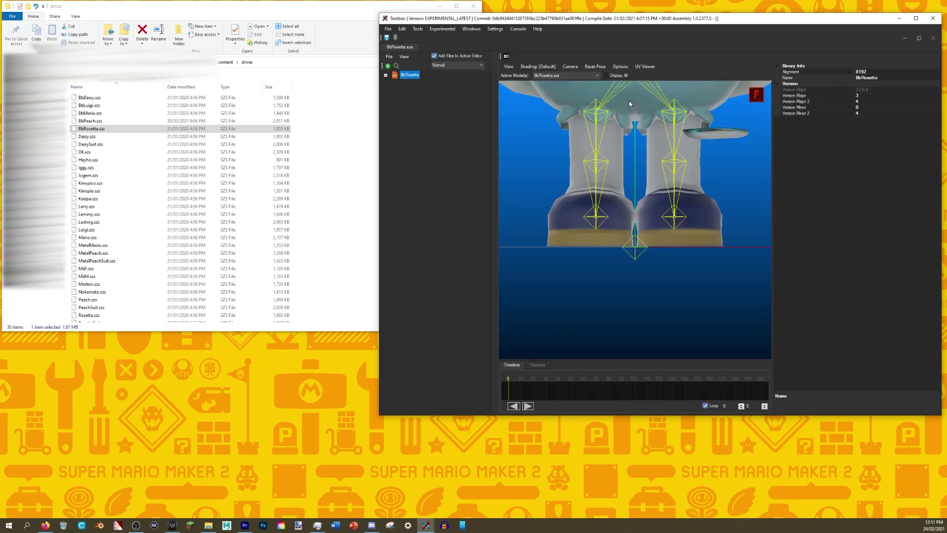
{"action": "left_click_drag", "start_coordinate": [629, 100], "coordinate": [591, 145]}
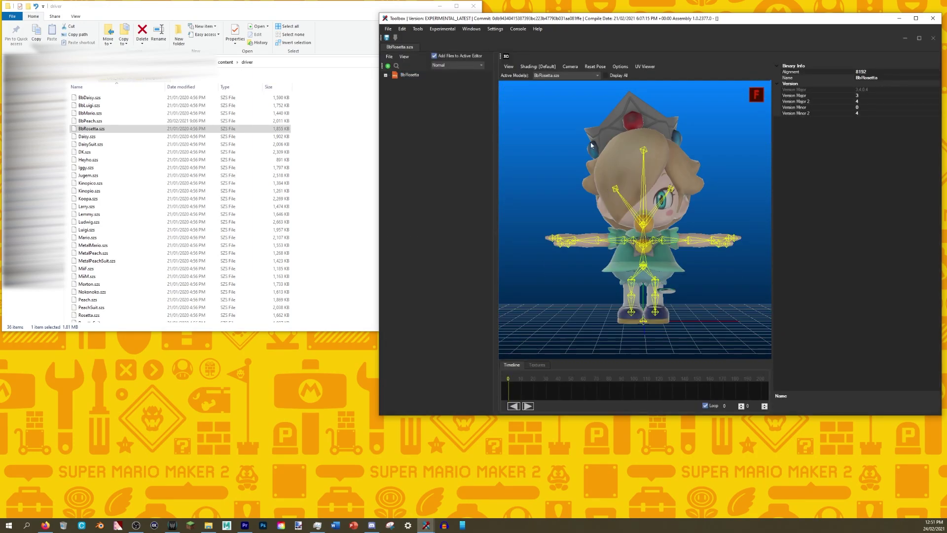
Open the Toolbox settings and review the viewport and display options.
{"action": "left_click", "coordinate": [490, 29]}
{"action": "left_click", "coordinate": [493, 36]}
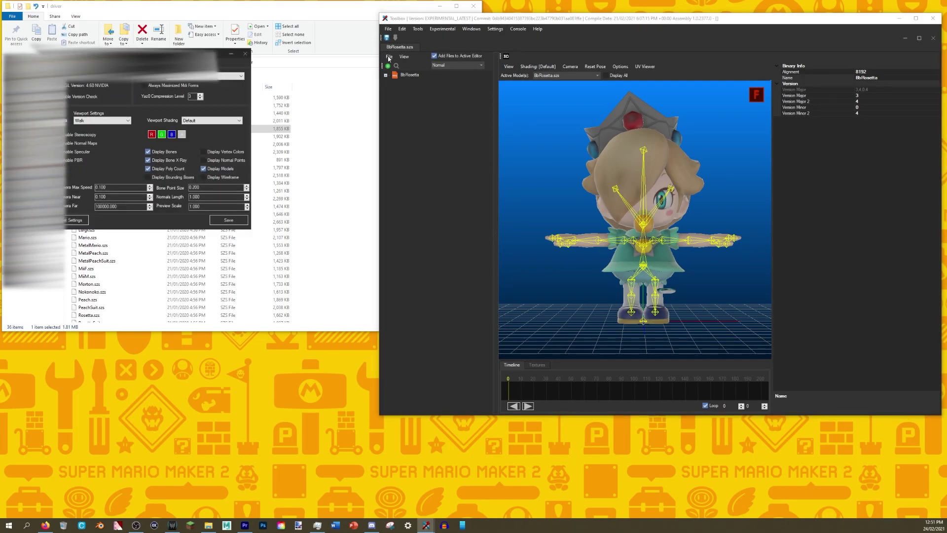
{"action": "left_click_drag", "start_coordinate": [180, 60], "coordinate": [409, 114]}
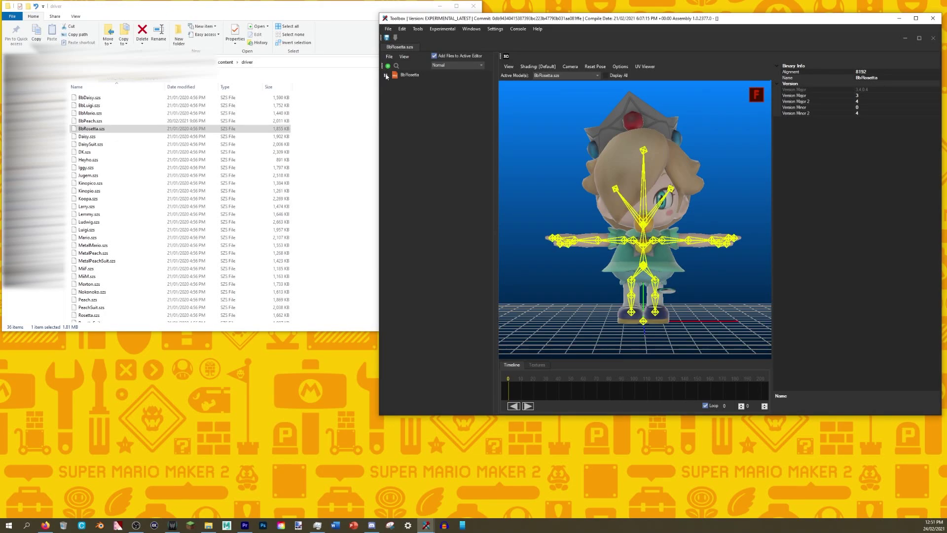
Replace the BbRosetta model with the custom model using the default file options, leaving Use Material and Create Placeholder Textures off.
{"action": "left_click", "coordinate": [385, 75]}
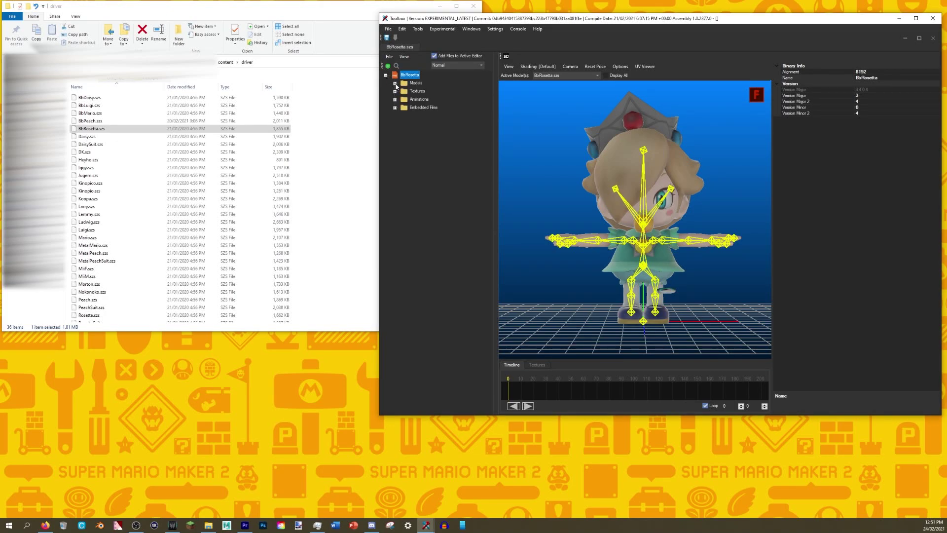
{"action": "left_click", "coordinate": [395, 84]}
{"action": "left_click", "coordinate": [434, 91]}
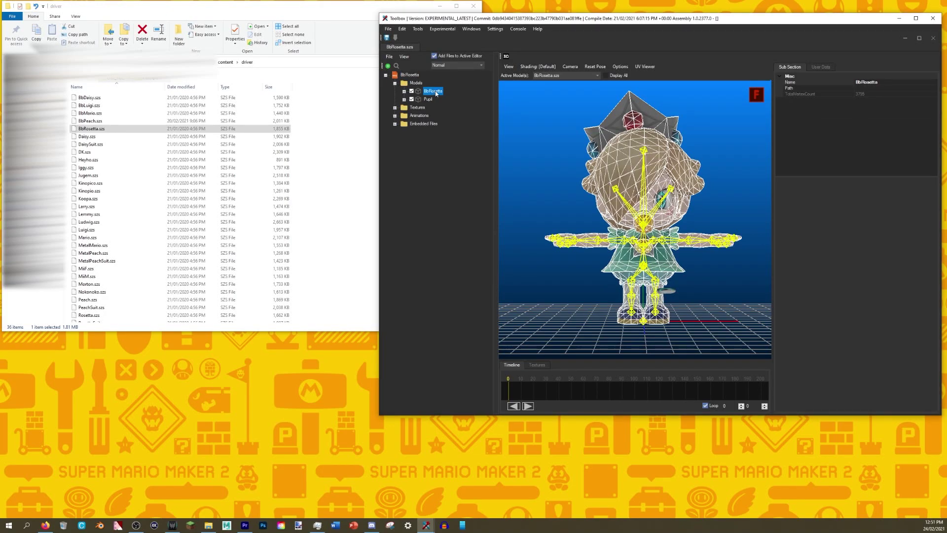
{"action": "right_click", "coordinate": [436, 93]}
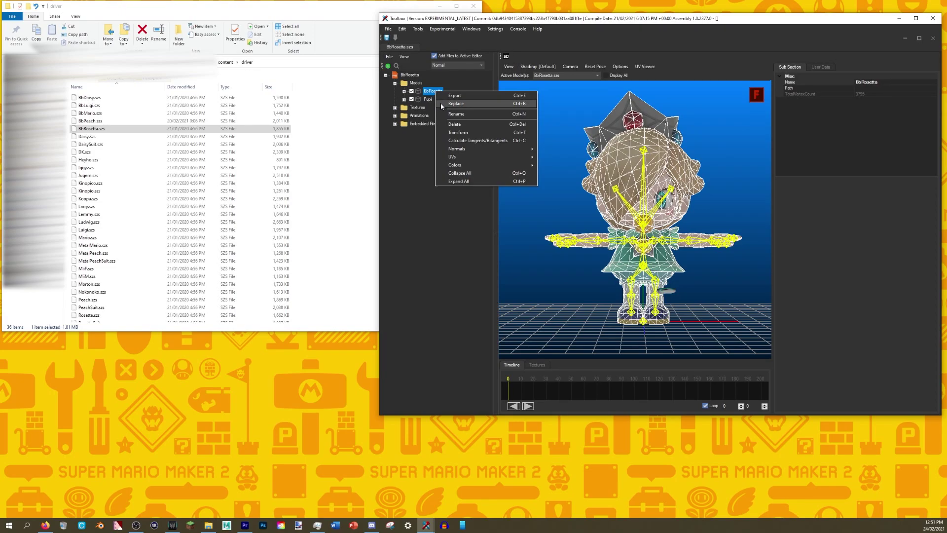
{"action": "left_click", "coordinate": [442, 102]}
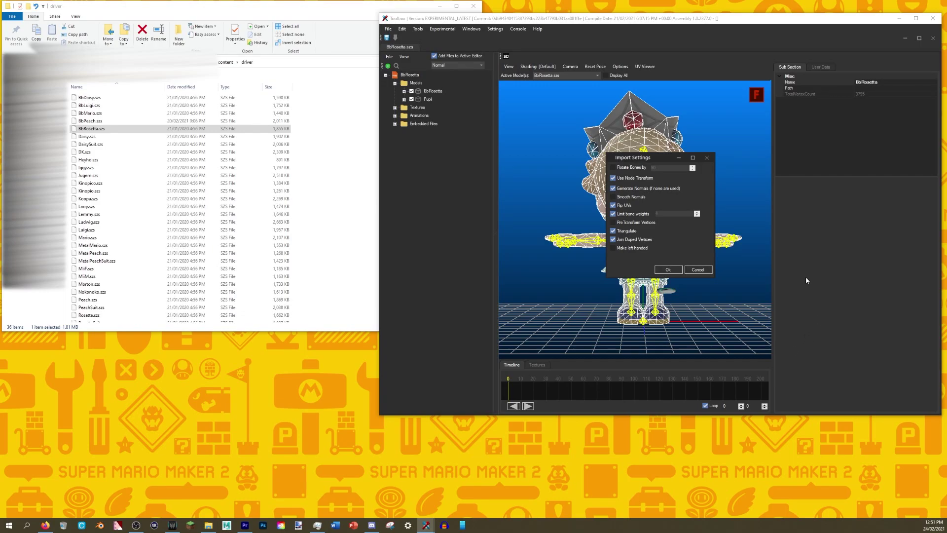
{"action": "left_click", "coordinate": [667, 269]}
{"action": "left_click", "coordinate": [568, 261]}
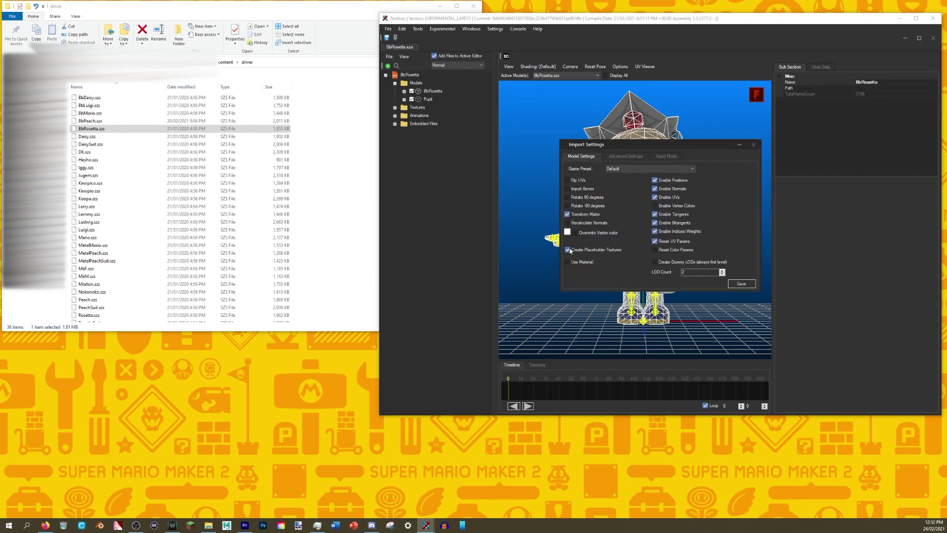
Match the two Marowak meshes to the original Body__m_Body and Body__m_Eye names in Inject Mode and import the model.
{"action": "left_click", "coordinate": [663, 157]}
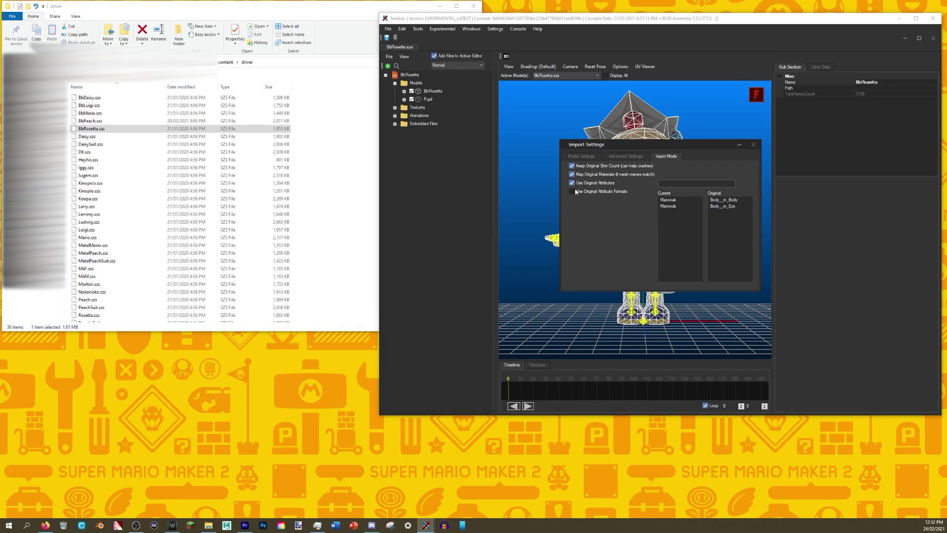
{"action": "left_click", "coordinate": [667, 200]}
{"action": "left_click", "coordinate": [666, 205]}
{"action": "left_click", "coordinate": [666, 200]}
{"action": "left_click", "coordinate": [666, 206]}
{"action": "left_click", "coordinate": [665, 200]}
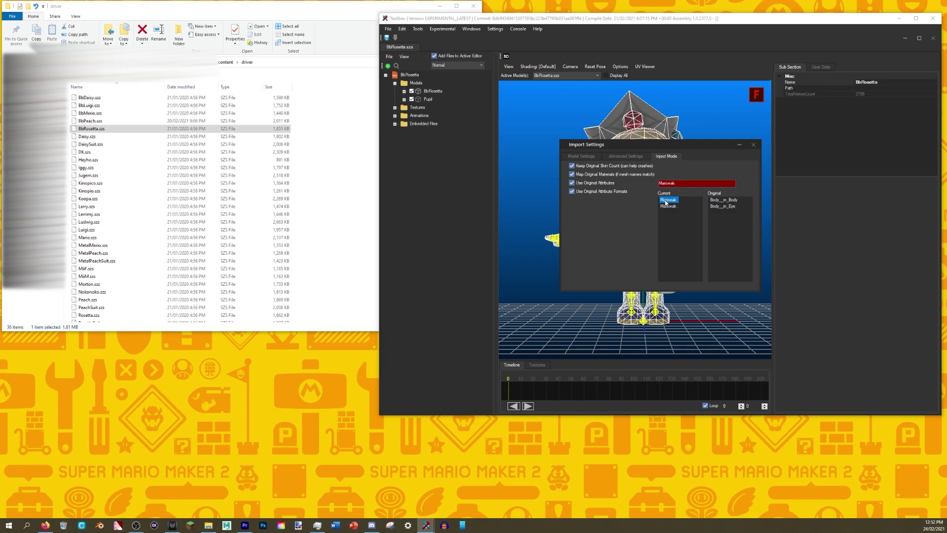
{"action": "left_click", "coordinate": [720, 202]}
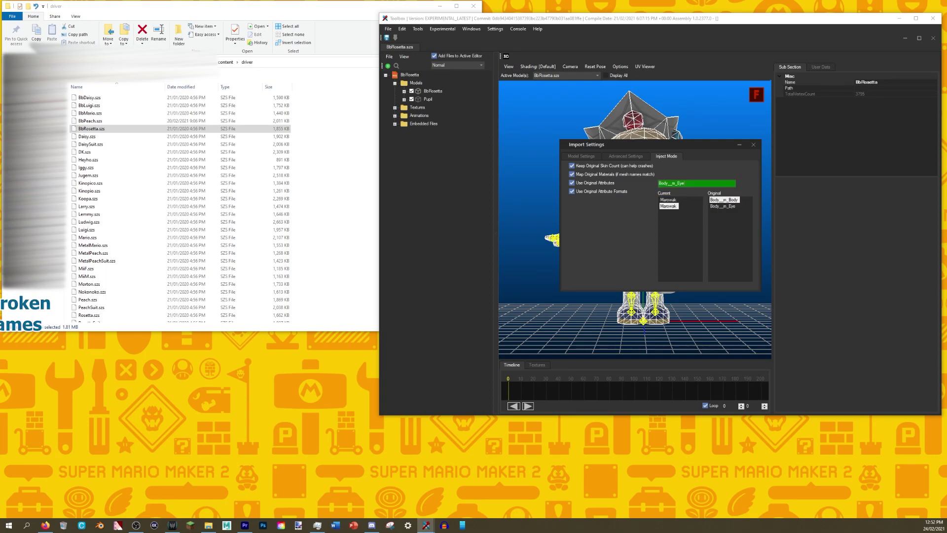
{"action": "left_click", "coordinate": [662, 206]}
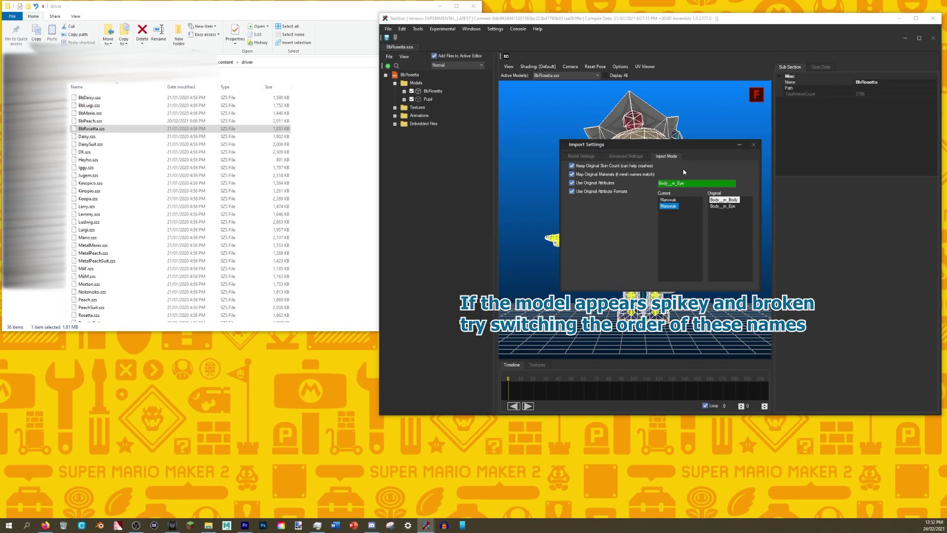
{"action": "left_click", "coordinate": [582, 157]}
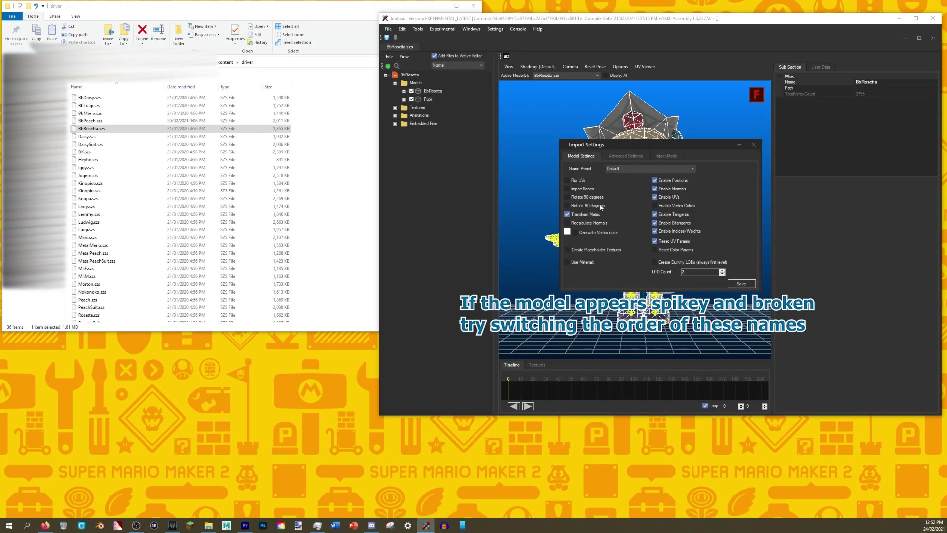
{"action": "left_click", "coordinate": [732, 286]}
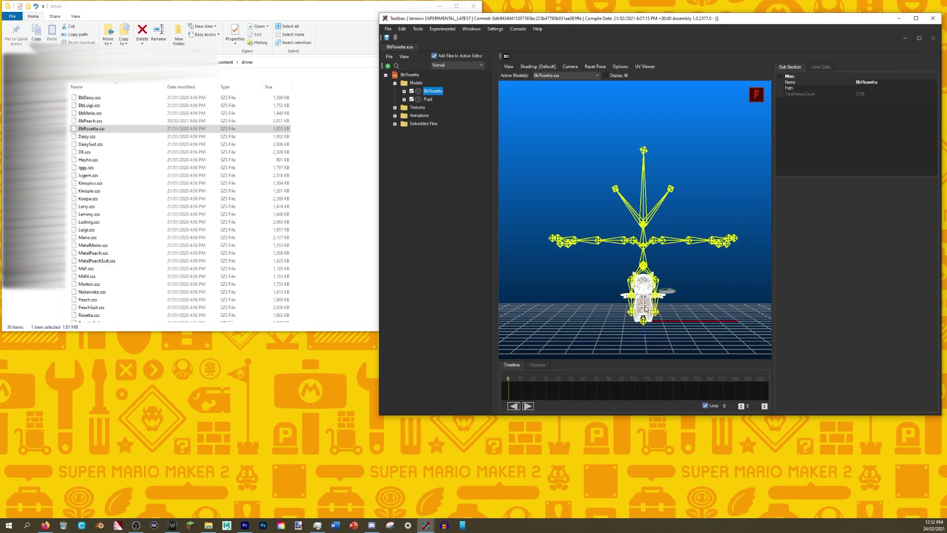
Open the mesh transform for the BbRosetta model and set its scale to 1.1 on X, Y and Z.
{"action": "scroll", "coordinate": [641, 173], "scroll_direction": "up", "scroll_amount": 3}
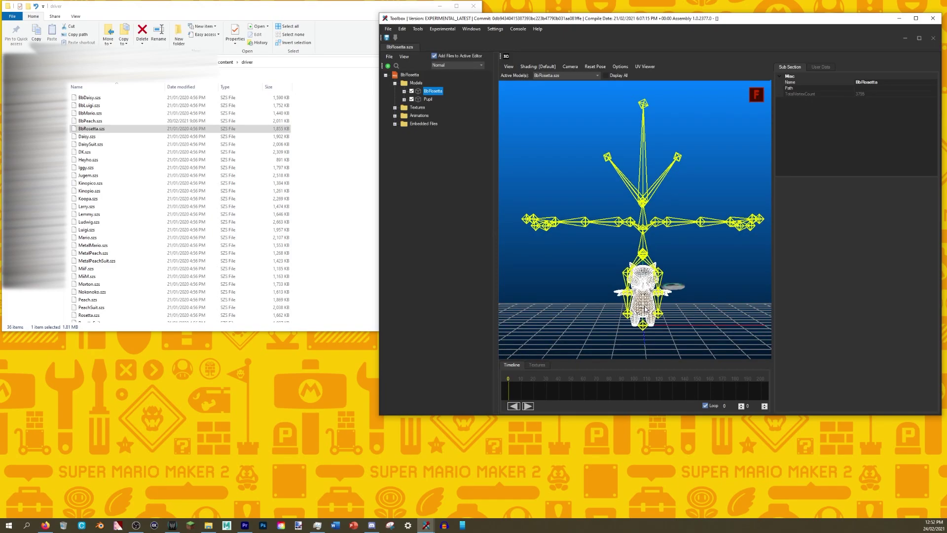
{"action": "right_click", "coordinate": [436, 92]}
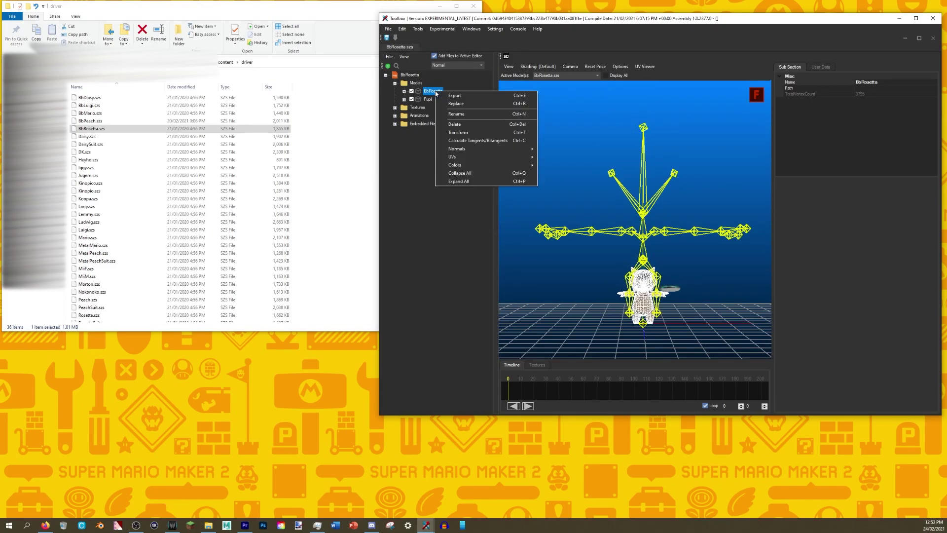
{"action": "left_click", "coordinate": [442, 133]}
{"action": "left_click_drag", "start_coordinate": [249, 87], "coordinate": [552, 292]}
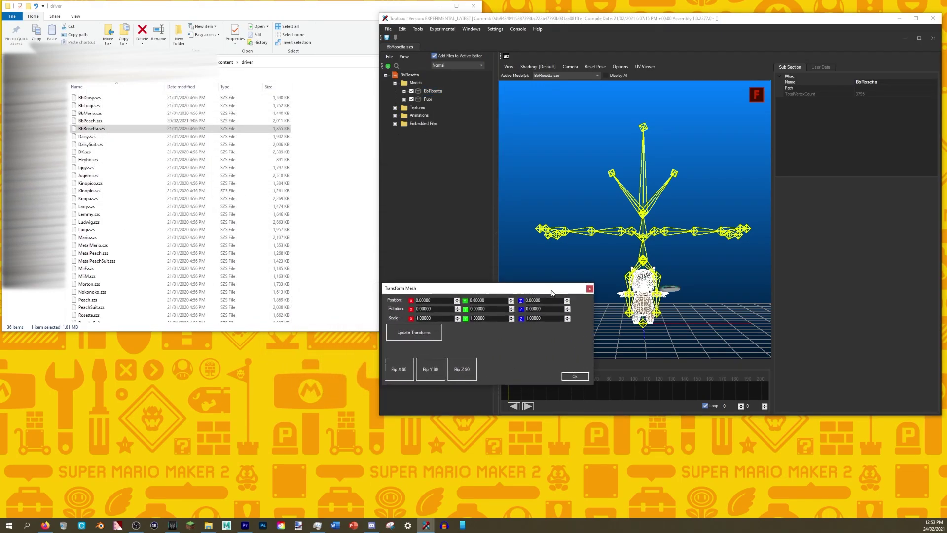
{"action": "double_click", "coordinate": [444, 318]}
{"action": "type", "text": "1"}
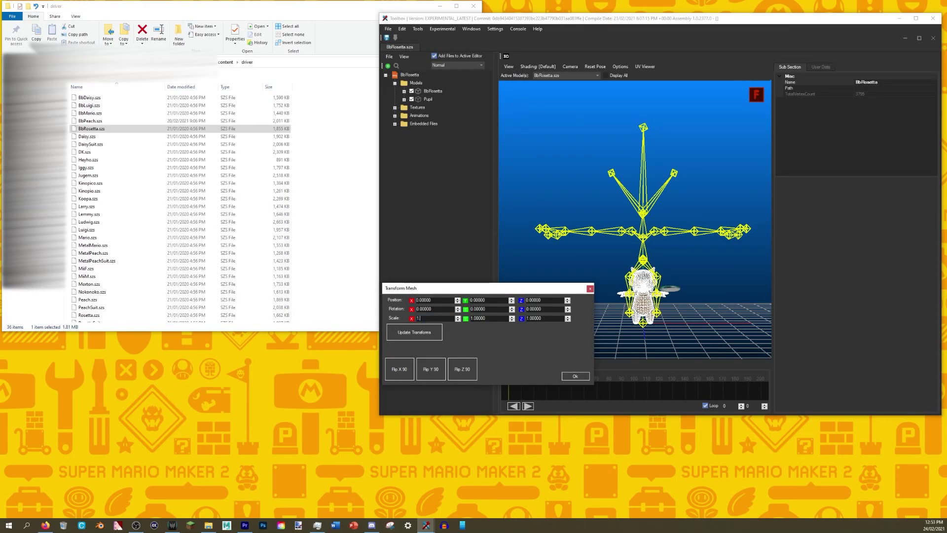
{"action": "double_click", "coordinate": [484, 318]}
{"action": "type", "text": "1.1"}
{"action": "double_click", "coordinate": [544, 318]}
{"action": "type", "text": "1."}
Apply the scaling repeatedly until the mesh matches the skeleton's size, and accept the transform.
{"action": "left_click", "coordinate": [426, 330]}
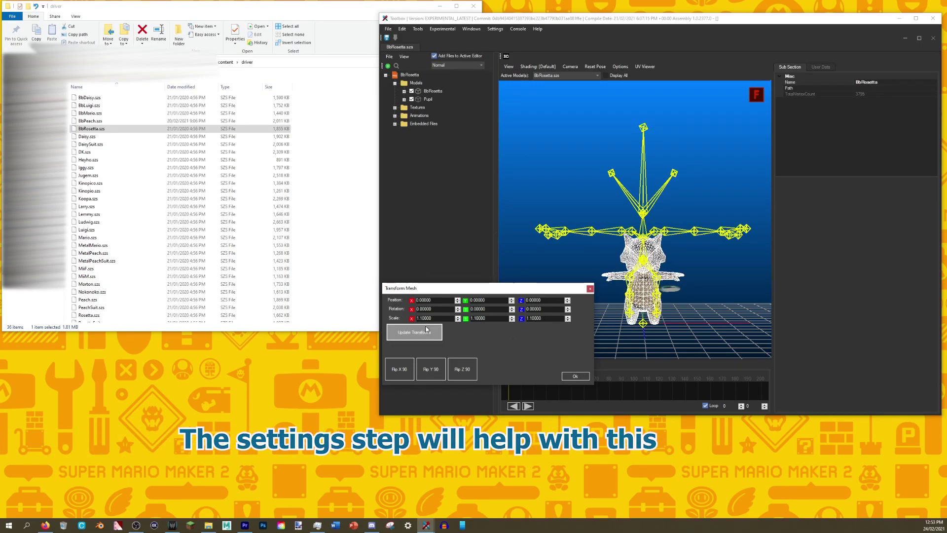
{"action": "left_click", "coordinate": [426, 330]}
{"action": "left_click", "coordinate": [426, 330]}
{"action": "left_click", "coordinate": [426, 331]}
{"action": "left_click", "coordinate": [426, 330]}
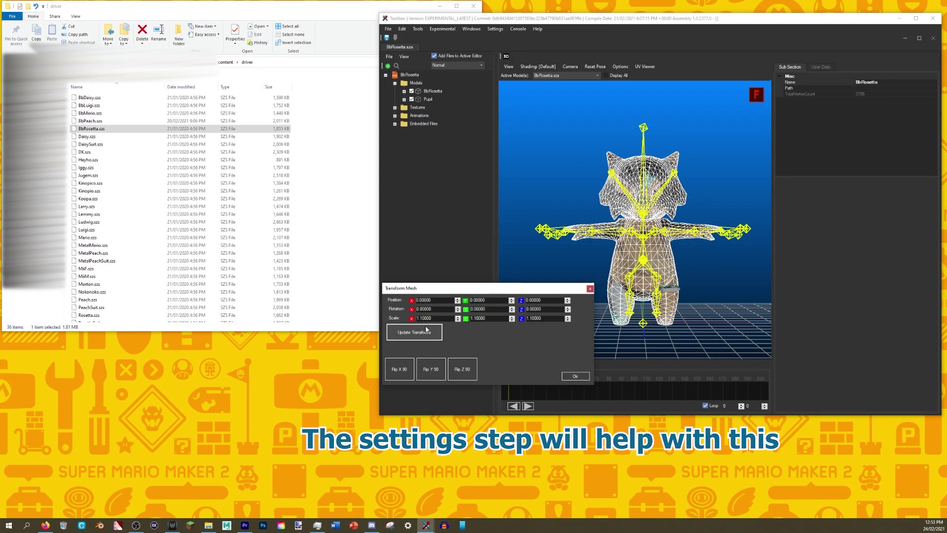
{"action": "left_click_drag", "start_coordinate": [426, 288], "coordinate": [293, 224]}
{"action": "left_click", "coordinate": [444, 312]}
Preview the KartThrowK skeletal animation on the model and examine how the arm mesh follows the hand bones.
{"action": "left_click", "coordinate": [395, 116]}
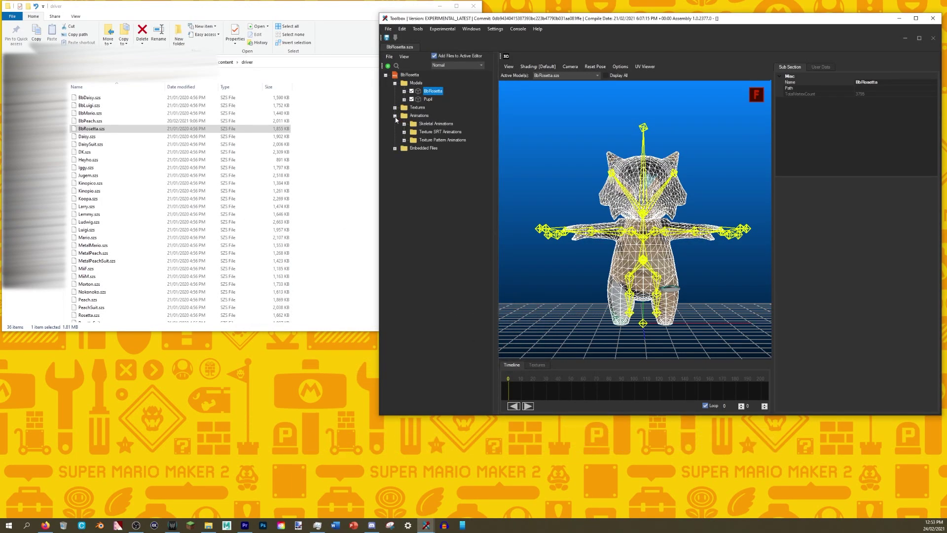
{"action": "left_click", "coordinate": [404, 124]}
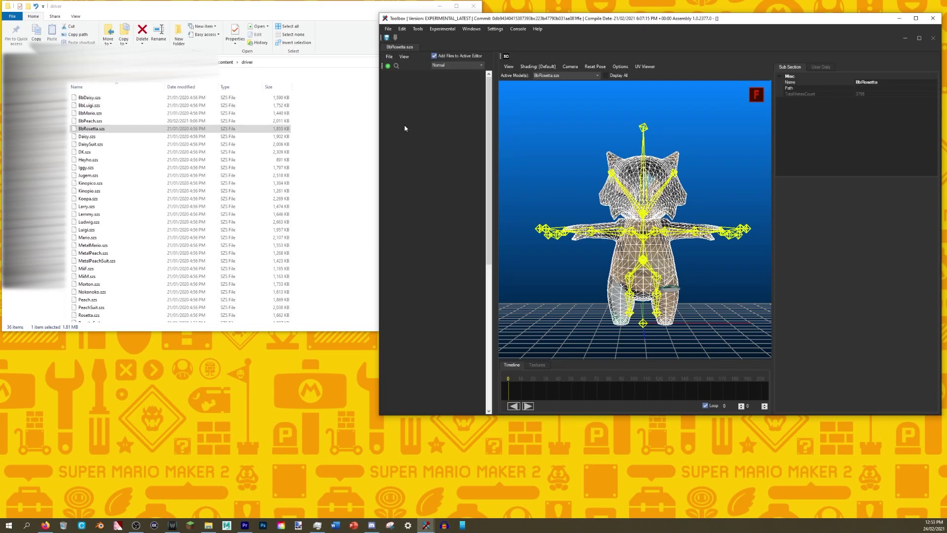
{"action": "left_click_drag", "start_coordinate": [488, 143], "coordinate": [488, 162]}
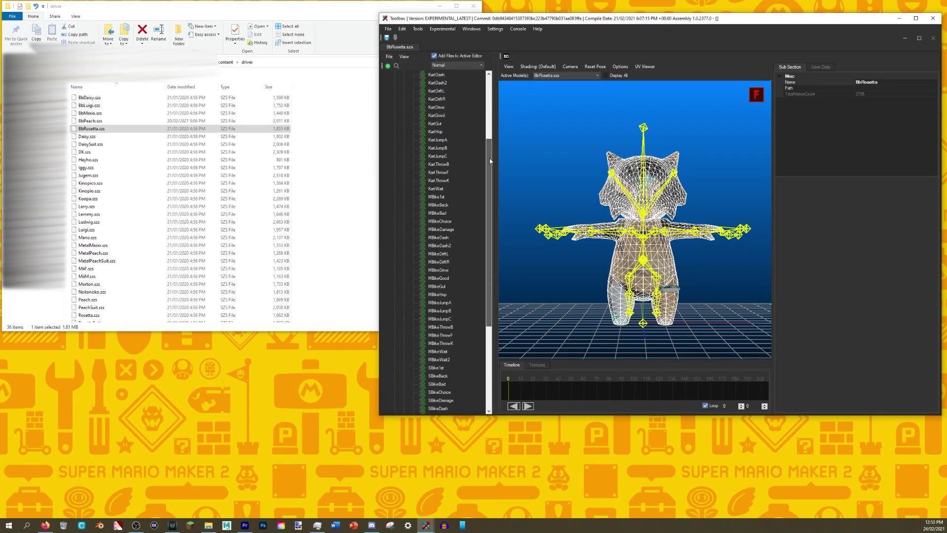
{"action": "left_click", "coordinate": [446, 181]}
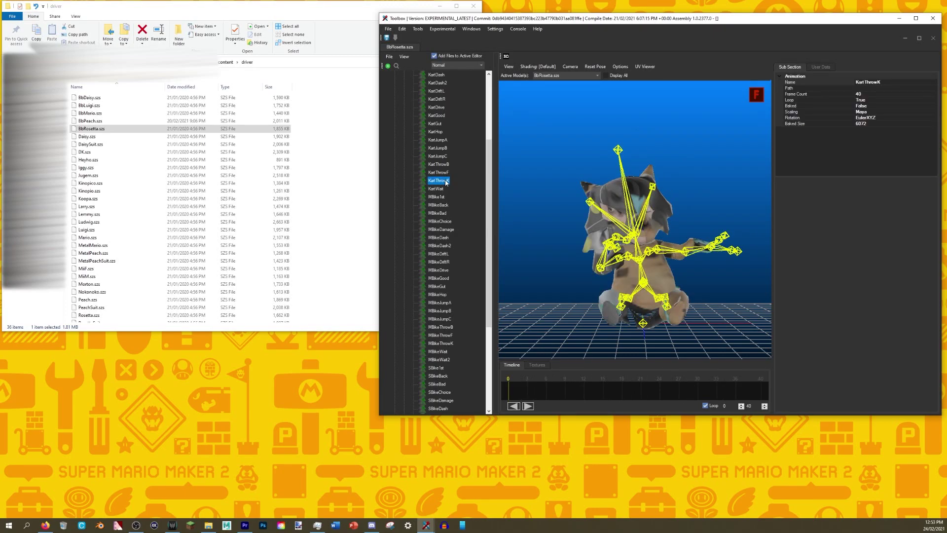
{"action": "scroll", "coordinate": [718, 257], "scroll_direction": "up", "scroll_amount": 5}
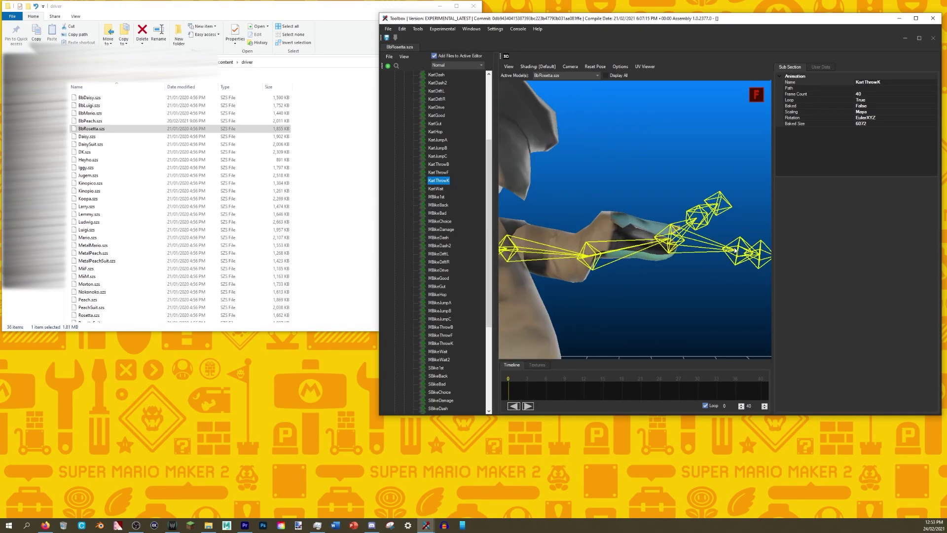
{"action": "left_click_drag", "start_coordinate": [712, 234], "coordinate": [719, 306]}
{"action": "left_click_drag", "start_coordinate": [551, 269], "coordinate": [636, 244]}
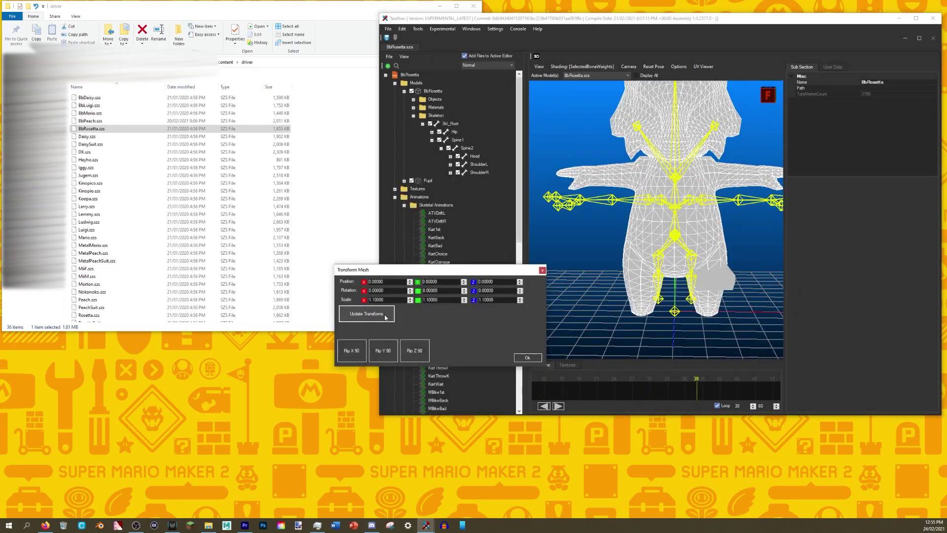
Accept the 1.1 mesh scaling, select the Spine2 bone and set the viewport shading to Default.
{"action": "left_click", "coordinate": [527, 357]}
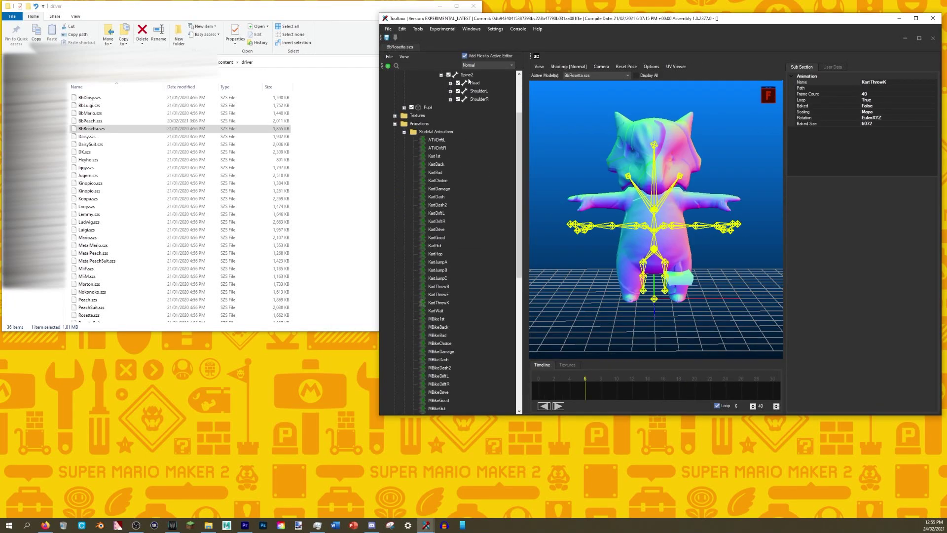
{"action": "left_click", "coordinate": [467, 77]}
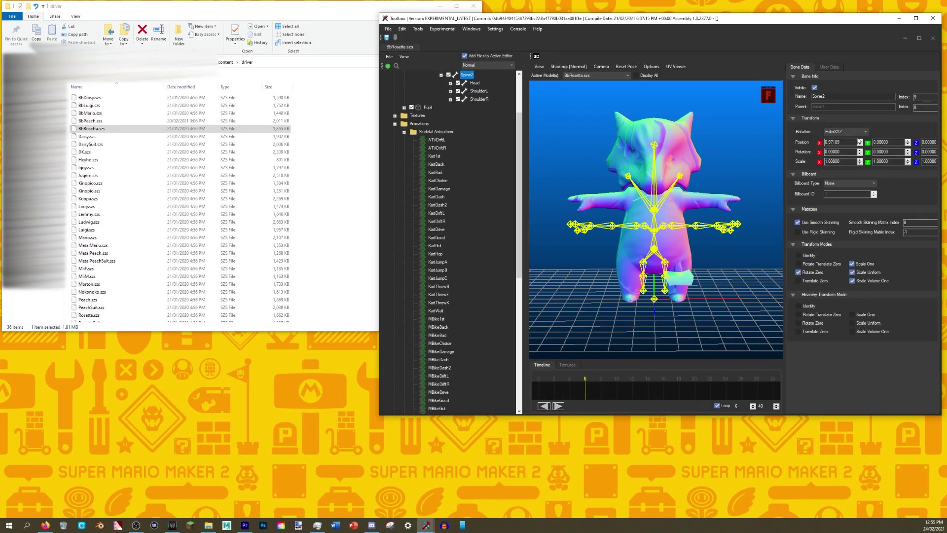
{"action": "left_click", "coordinate": [569, 66]}
{"action": "left_click", "coordinate": [581, 72]}
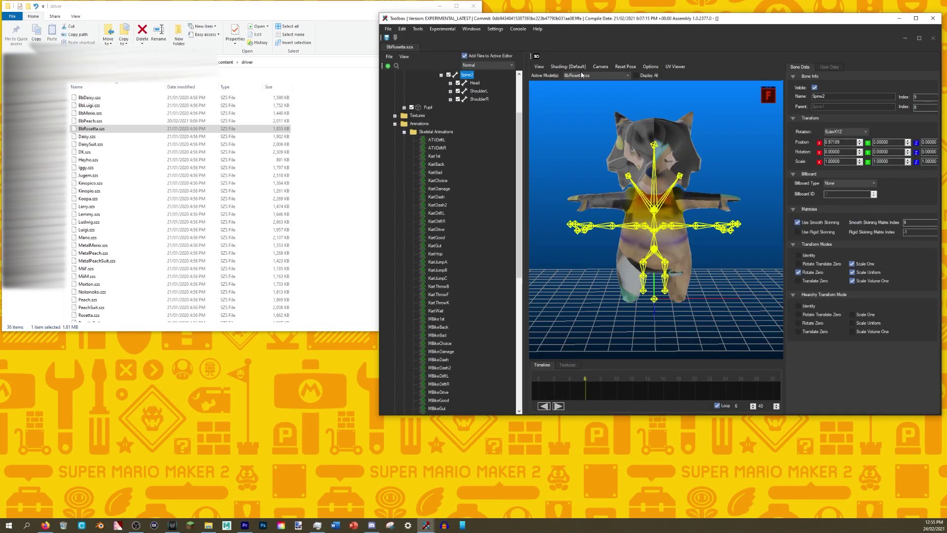
Increase the Spine2 bone's X position in small increments to raise the arm bones toward the model's arms.
{"action": "left_click", "coordinate": [860, 142]}
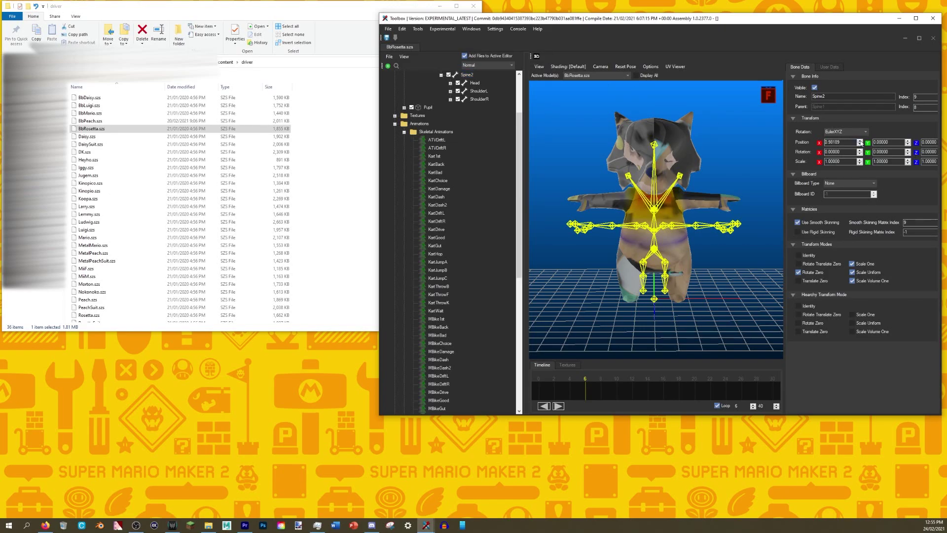
{"action": "left_click", "coordinate": [860, 141]}
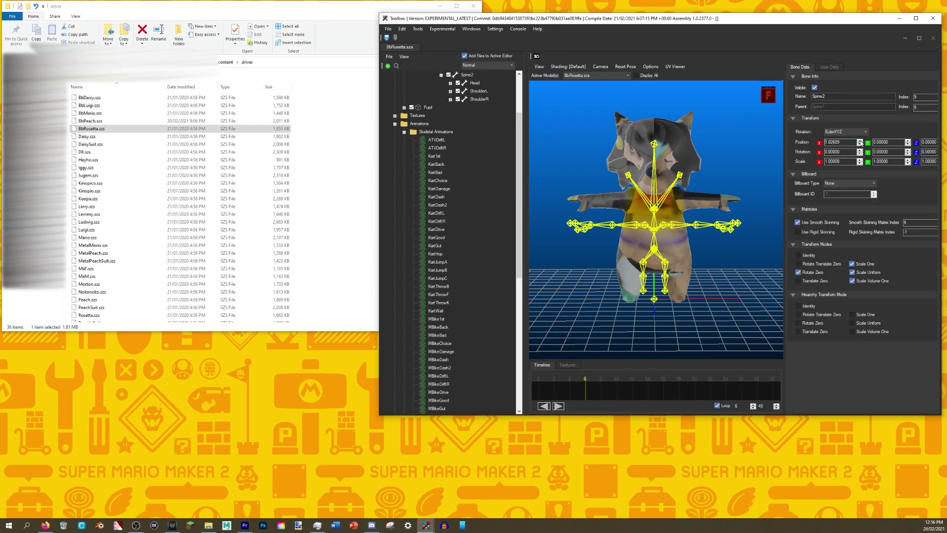
Paste the ShoulderL bone's X position value into the X position of the ShoulderR bone.
{"action": "scroll", "coordinate": [452, 262], "scroll_direction": "up", "scroll_amount": 3}
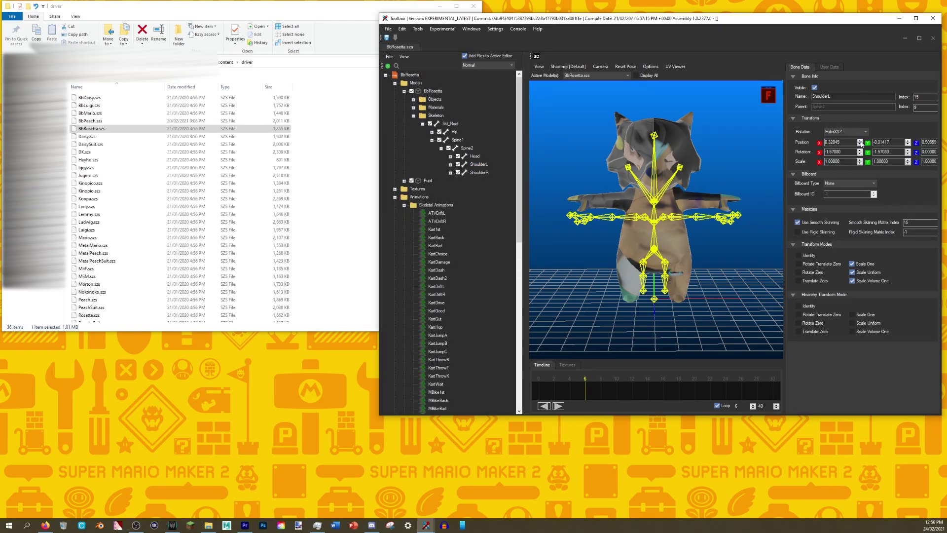
{"action": "left_click", "coordinate": [482, 173]}
{"action": "left_click", "coordinate": [845, 132]}
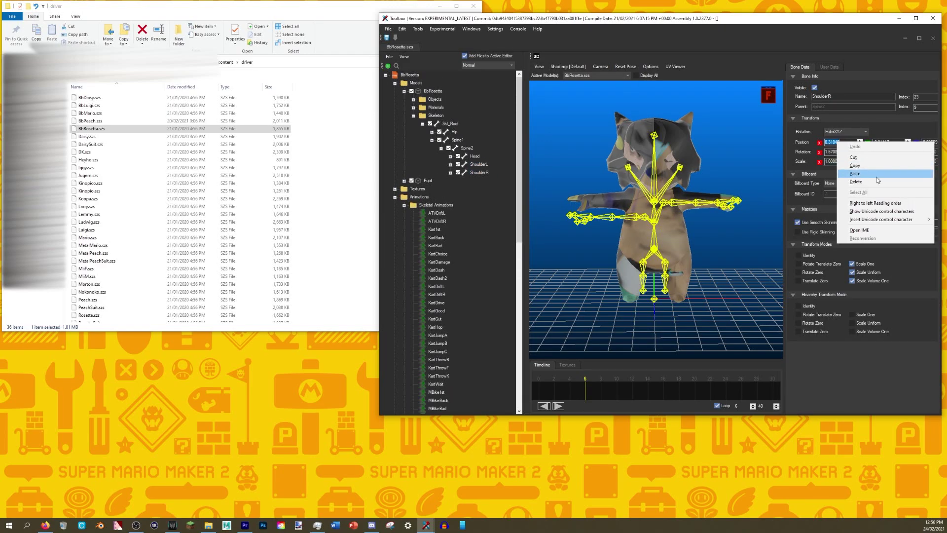
{"action": "left_click", "coordinate": [857, 174]}
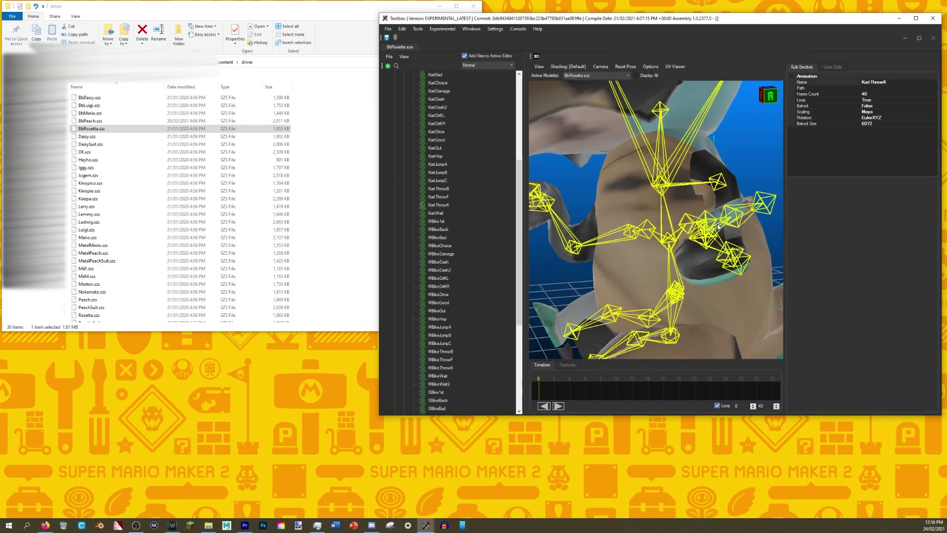
Replace the BbRosetta_Alb texture with the pm0105_00_Body1 image, keeping the T_BC1_SRGB format and a mip count of 10.
{"action": "left_click", "coordinate": [432, 384]}
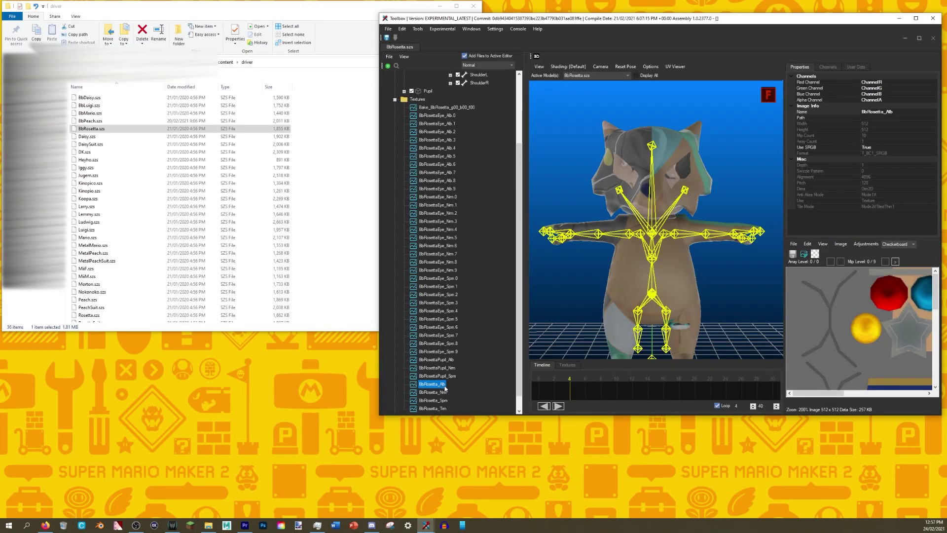
{"action": "scroll", "coordinate": [831, 350], "scroll_direction": "down", "scroll_amount": 4}
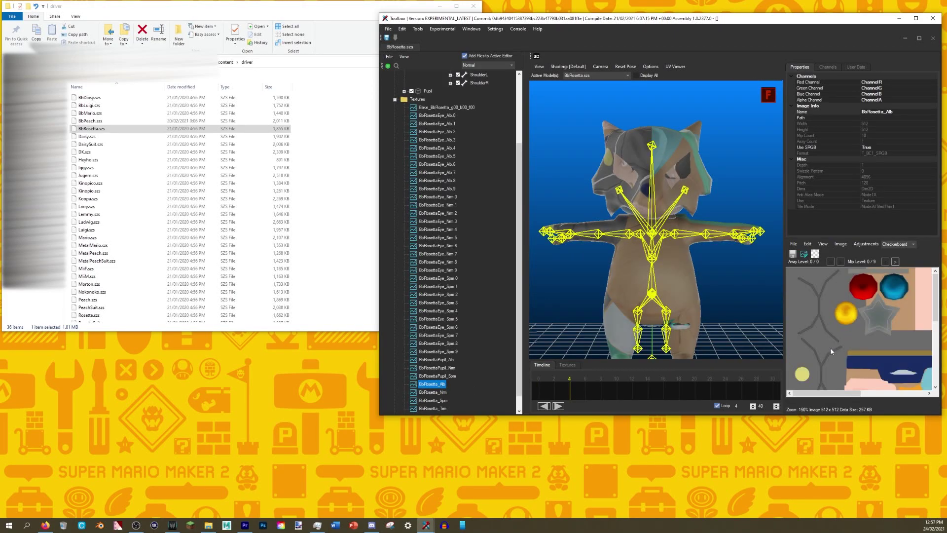
{"action": "right_click", "coordinate": [438, 388]}
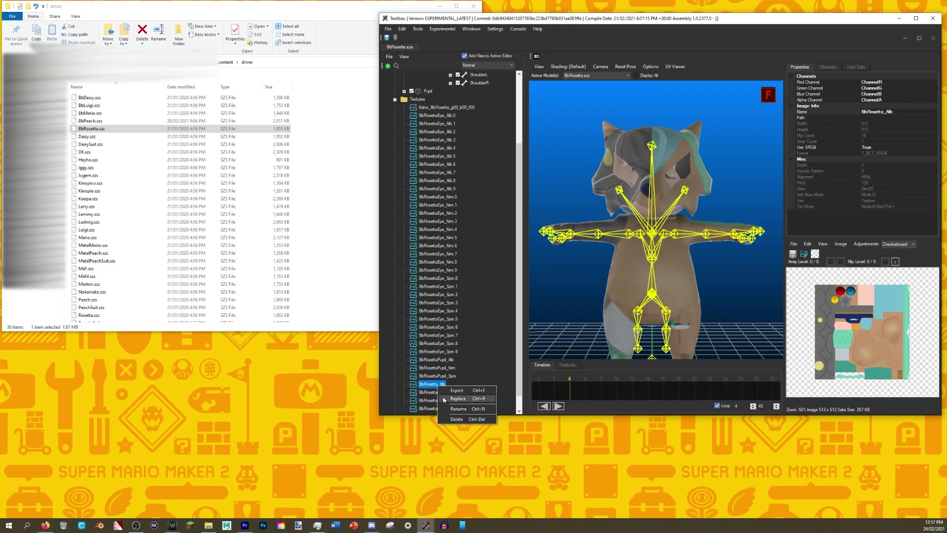
{"action": "left_click", "coordinate": [444, 399]}
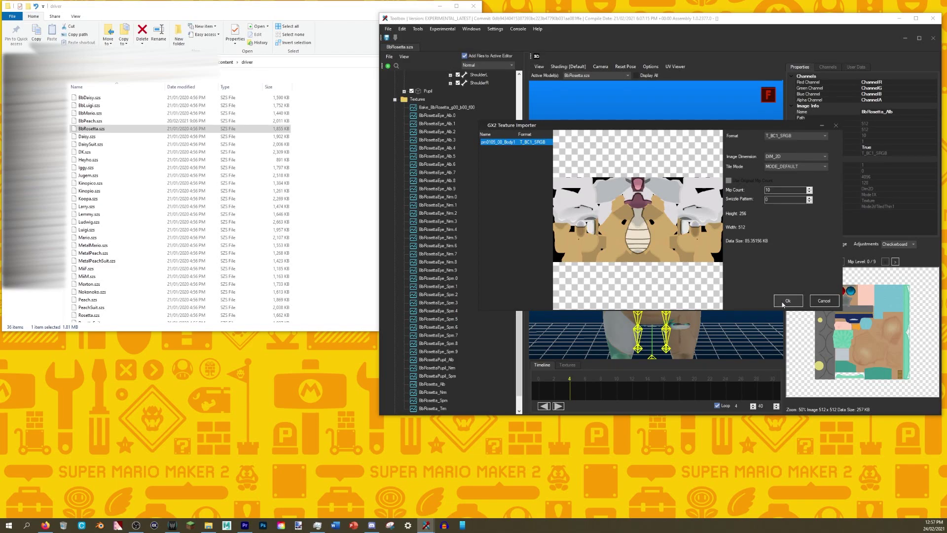
{"action": "left_click", "coordinate": [787, 301]}
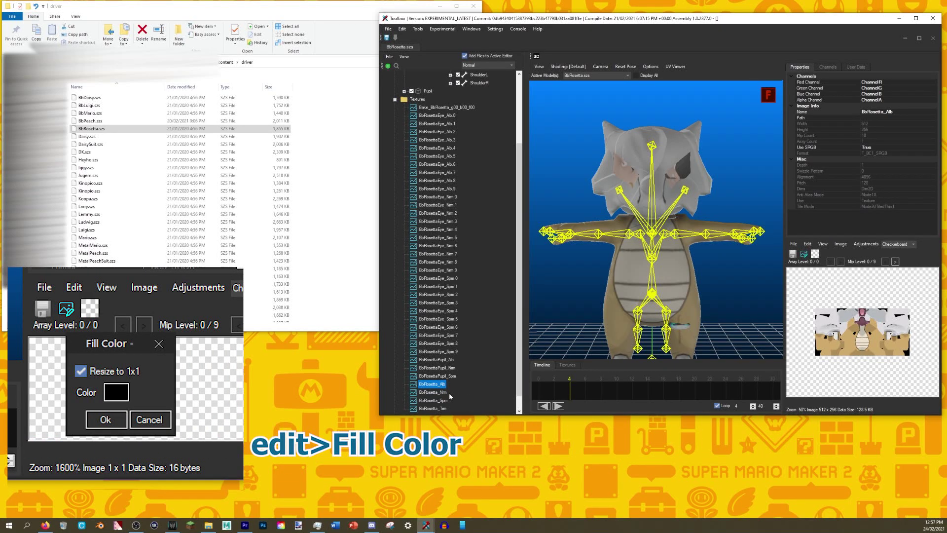
Start replacing the BbRosetta_Nrm normal map texture.
{"action": "left_click", "coordinate": [442, 392]}
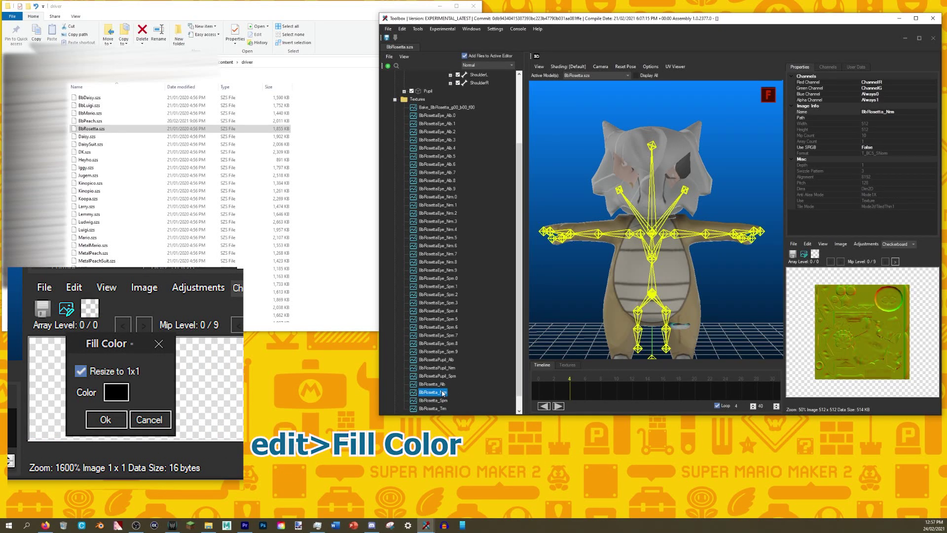
{"action": "right_click", "coordinate": [444, 394]}
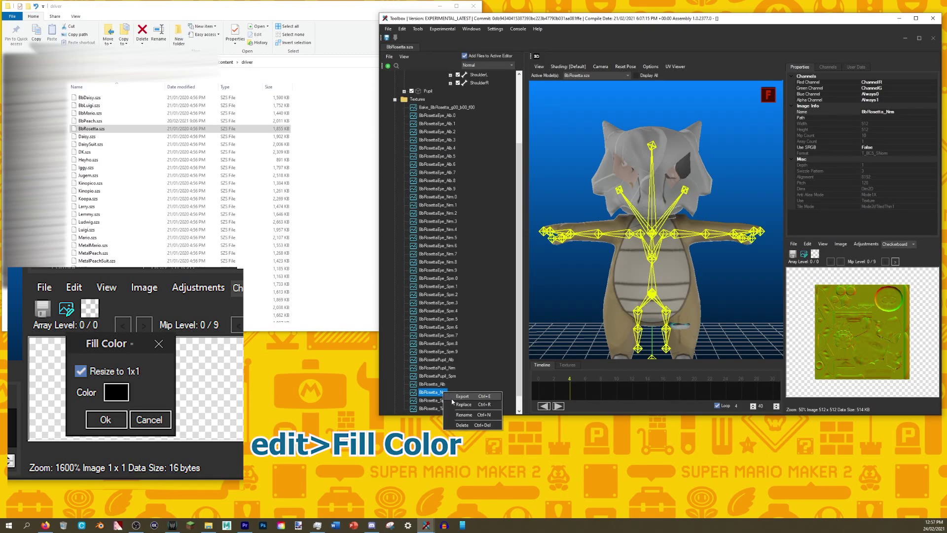
{"action": "left_click", "coordinate": [454, 403]}
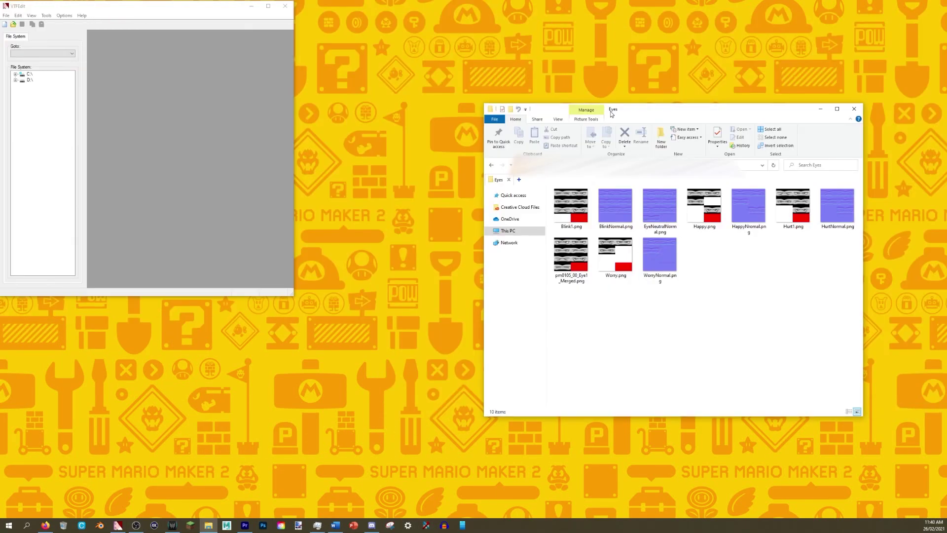
In VTFEdit, import pm0105_00_Eye1_Merged.png with Generate Normal Map and Wrap Normal Map on, Average RGB height source and scale 2.00.
{"action": "left_click", "coordinate": [572, 259]}
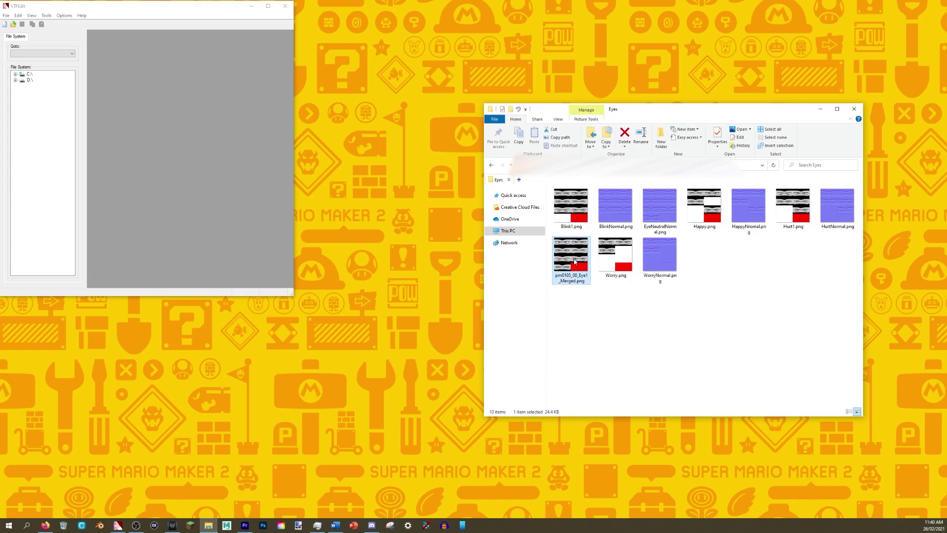
{"action": "left_click", "coordinate": [602, 308]}
{"action": "left_click", "coordinate": [74, 18]}
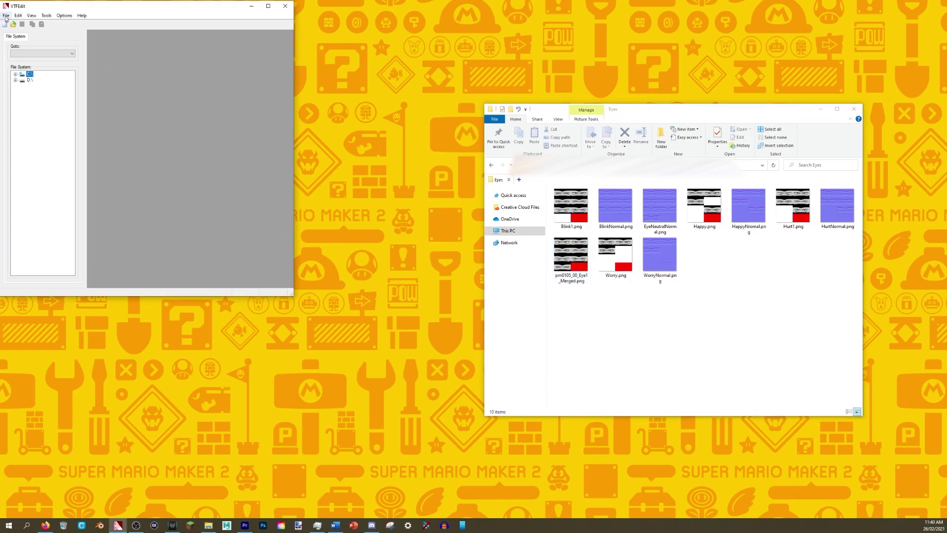
{"action": "left_click", "coordinate": [6, 15]}
{"action": "left_click", "coordinate": [20, 62]}
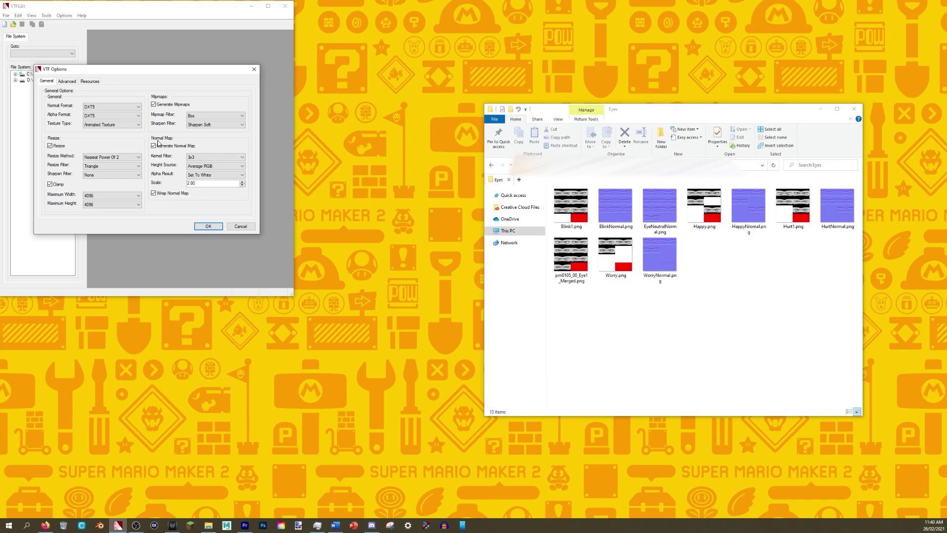
{"action": "left_click", "coordinate": [206, 227]}
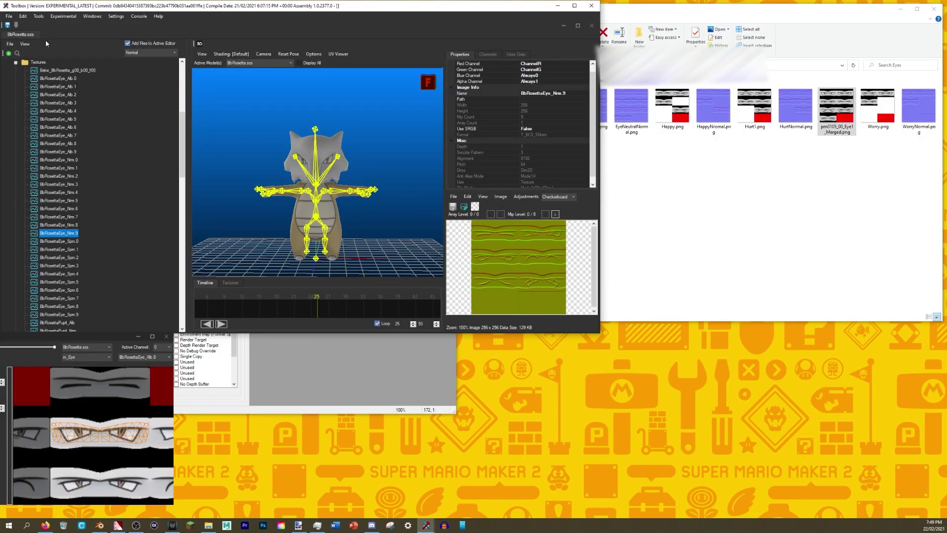
Switch to Toolbox and save the edited BbRosetta.szs file.
{"action": "left_click", "coordinate": [7, 26]}
{"action": "left_click", "coordinate": [465, 285]}
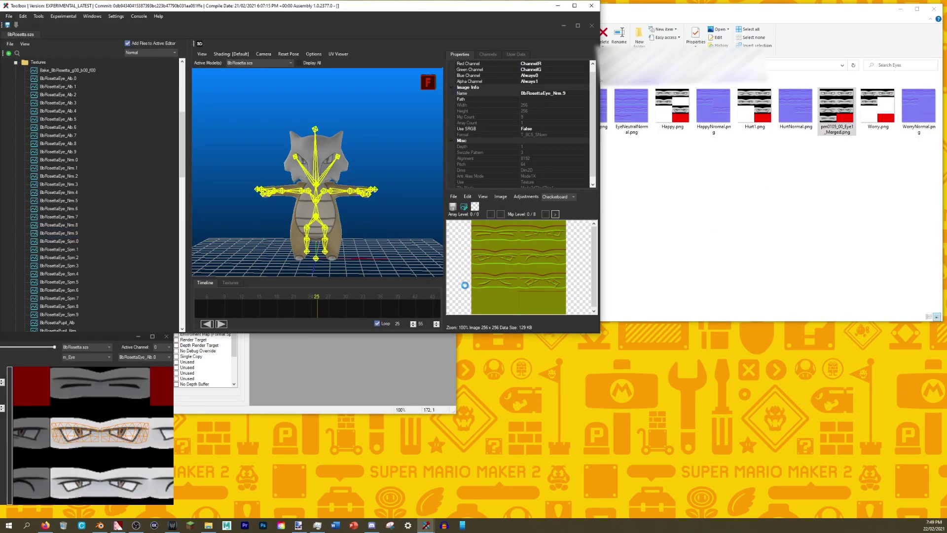